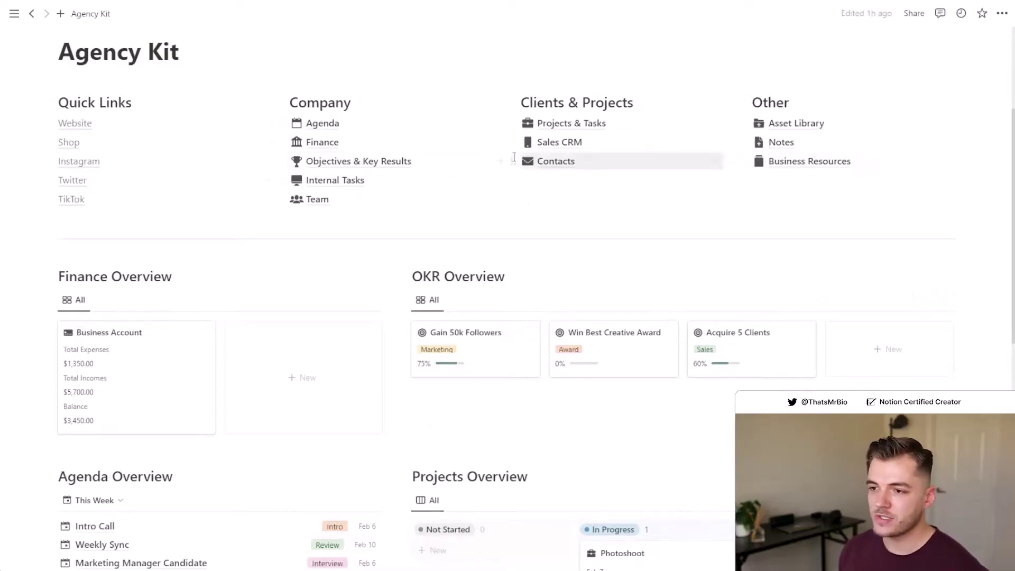
Step: Add a client named New Client to the Contacted group in the Sales CRM and view its details
{"action": "scroll", "coordinate": [492, 163], "scroll_direction": "up", "scroll_amount": 4}
{"action": "left_click", "coordinate": [562, 331]}
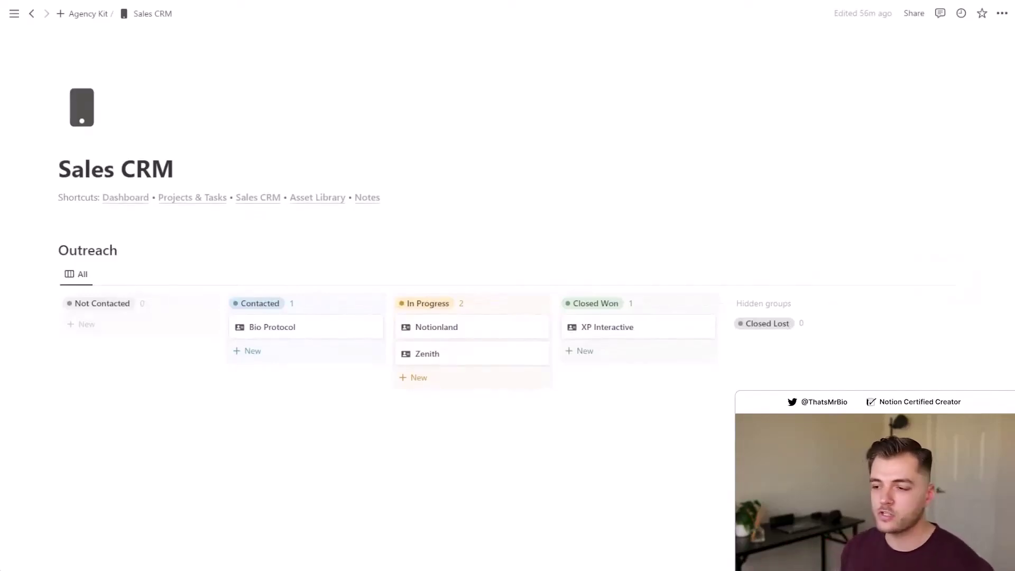
{"action": "left_click", "coordinate": [273, 361]}
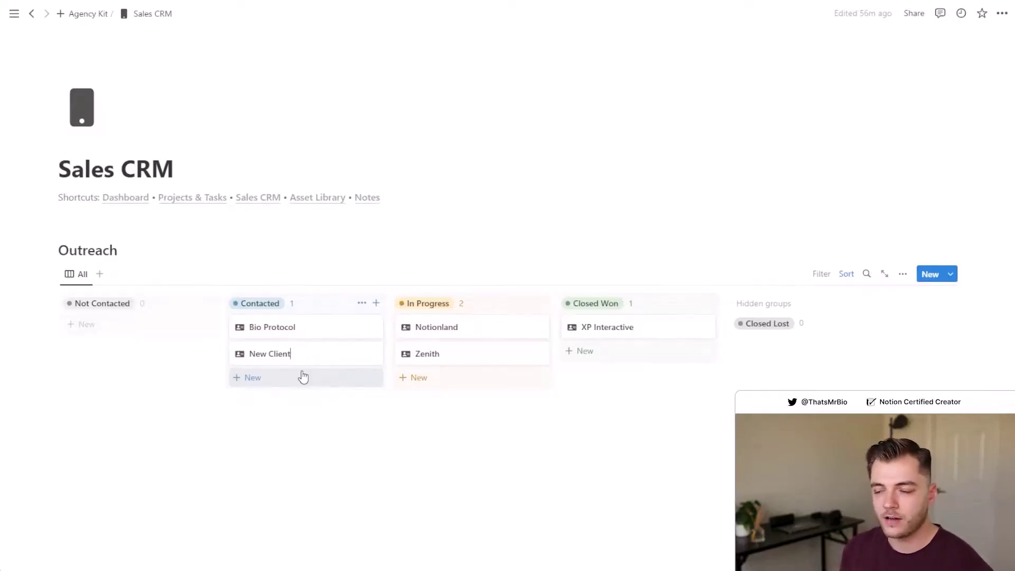
{"action": "left_click", "coordinate": [357, 354]}
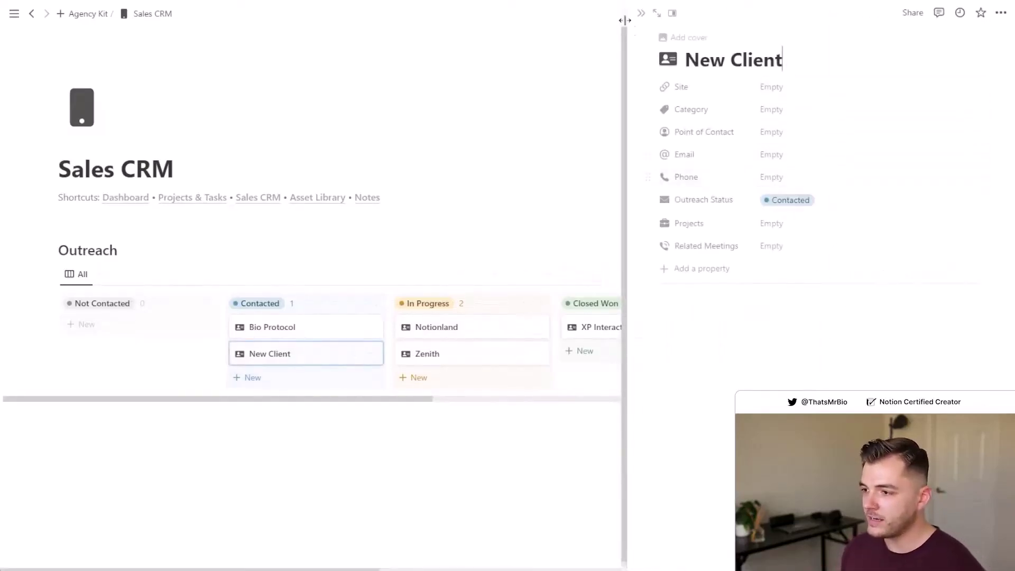
{"action": "left_click", "coordinate": [641, 12]}
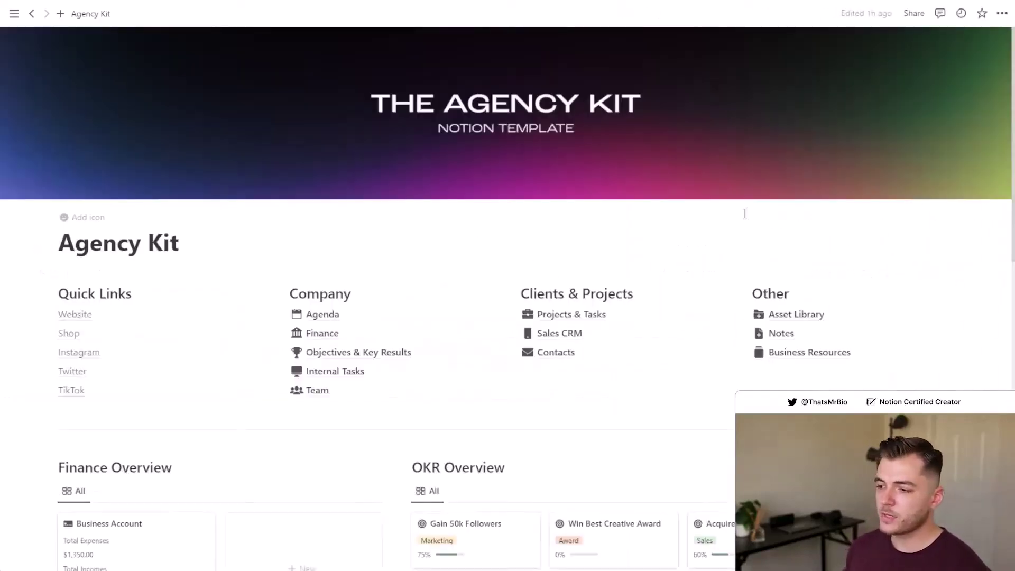
Step: Create a project named New Project under Not Started in Projects & Tasks and open its details
{"action": "left_click", "coordinate": [571, 314]}
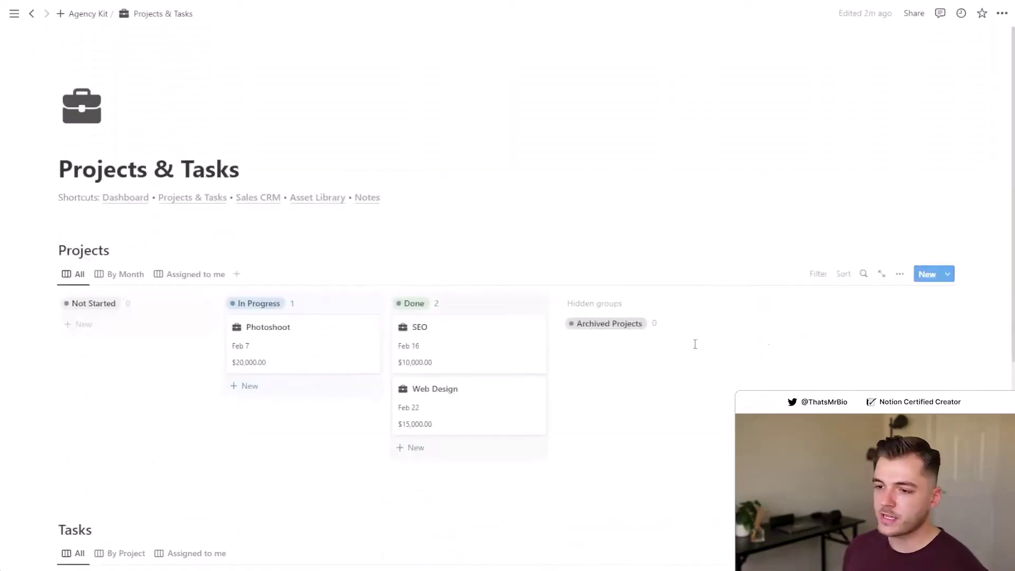
{"action": "scroll", "coordinate": [824, 340], "scroll_direction": "down", "scroll_amount": 3}
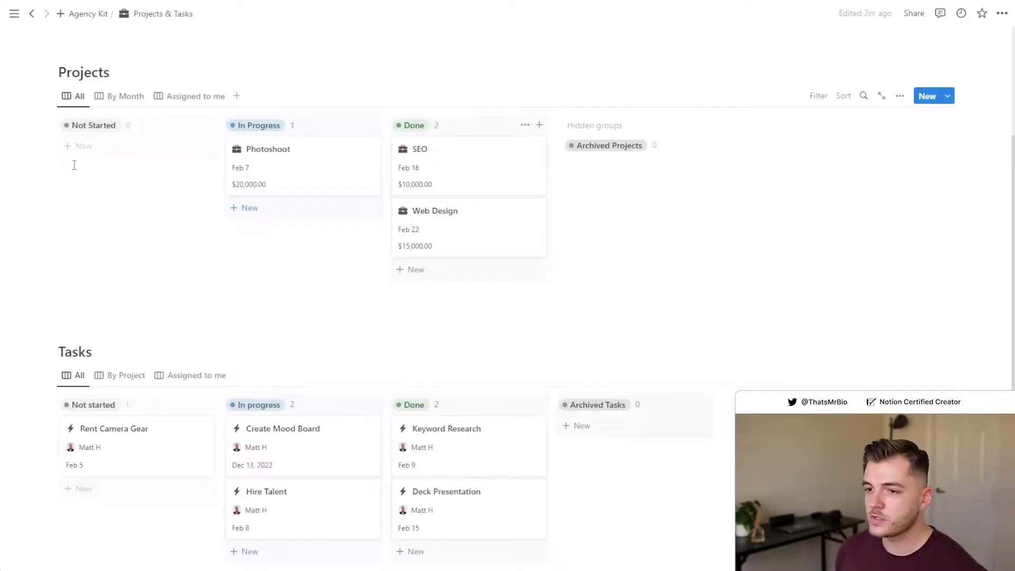
{"action": "left_click", "coordinate": [88, 147]}
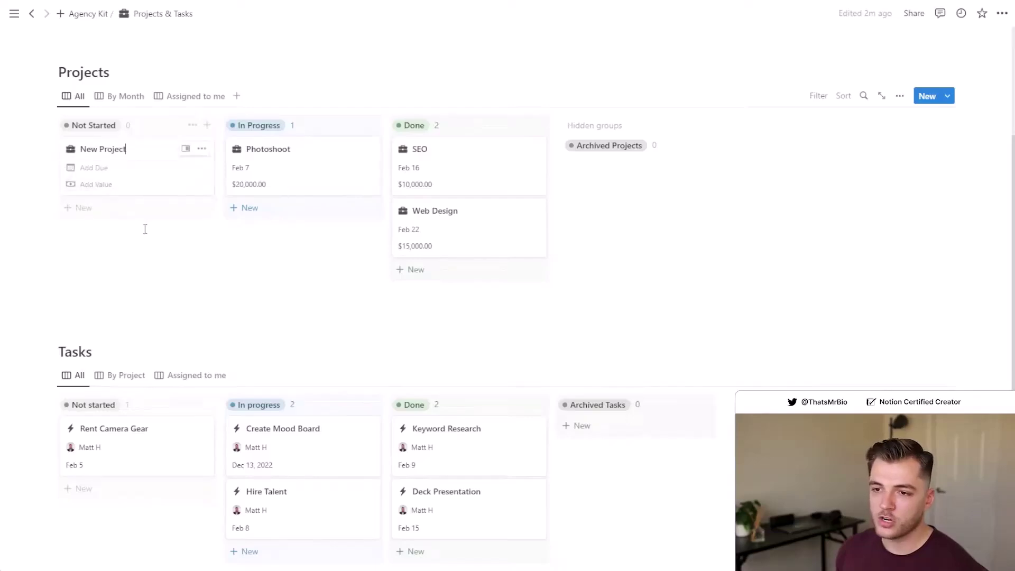
{"action": "left_click", "coordinate": [156, 154]}
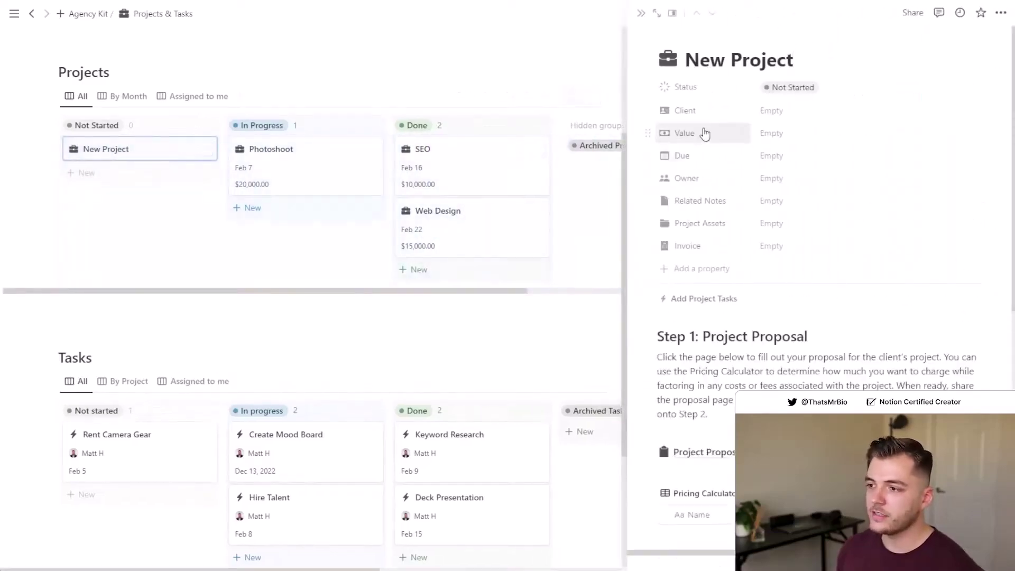
Step: Review the new project's workflow steps and its Project Proposal page, and return to the project
{"action": "scroll", "coordinate": [782, 214], "scroll_direction": "down", "scroll_amount": 10}
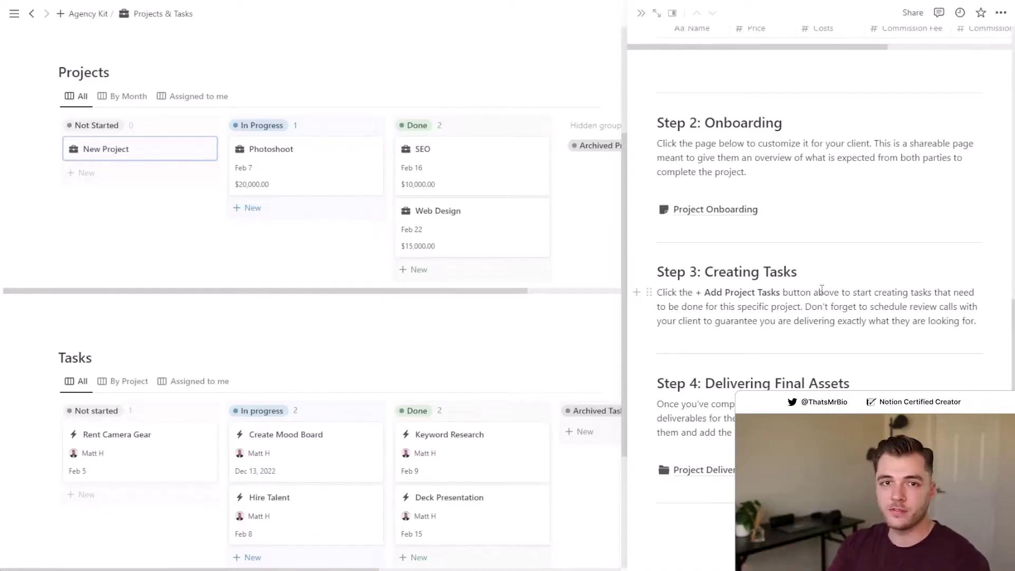
{"action": "scroll", "coordinate": [822, 290], "scroll_direction": "up", "scroll_amount": 6}
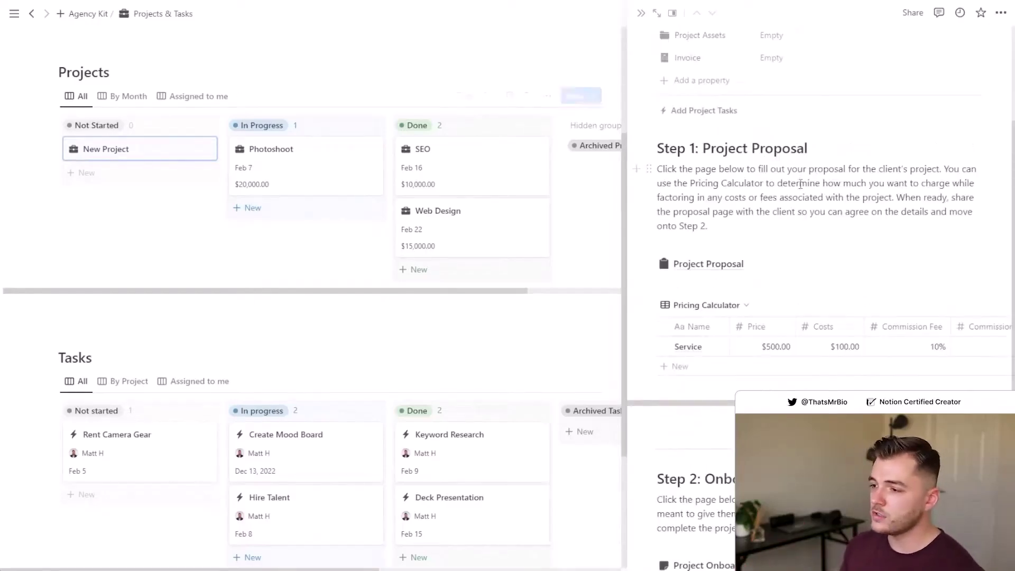
{"action": "left_click", "coordinate": [732, 268]}
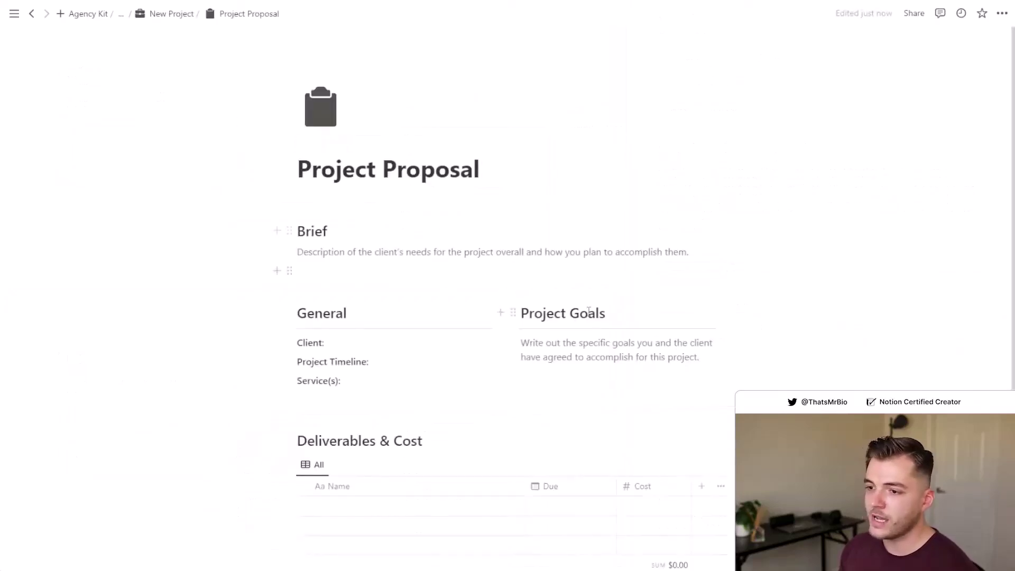
{"action": "scroll", "coordinate": [584, 312], "scroll_direction": "down", "scroll_amount": 2}
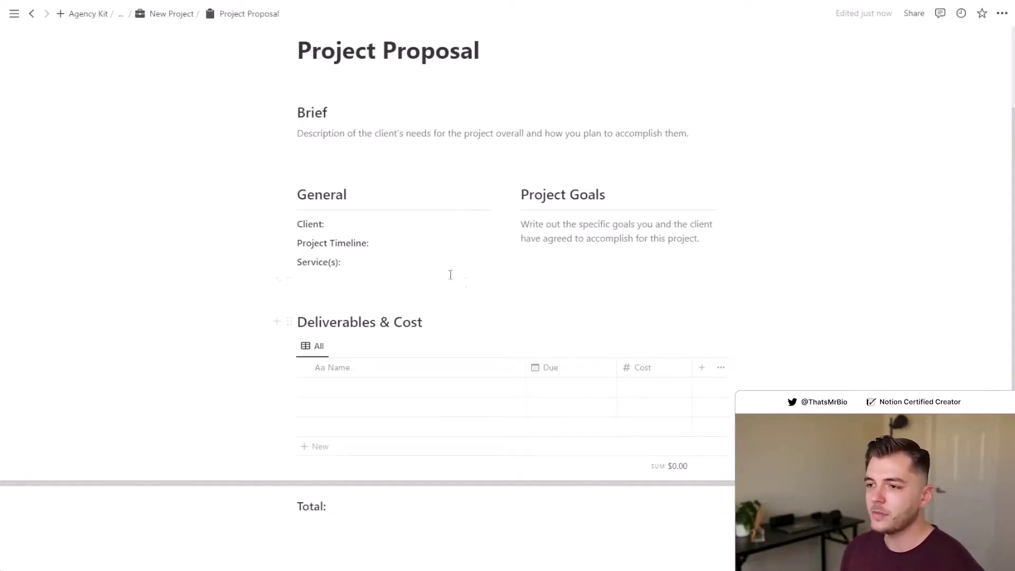
{"action": "left_click", "coordinate": [175, 16]}
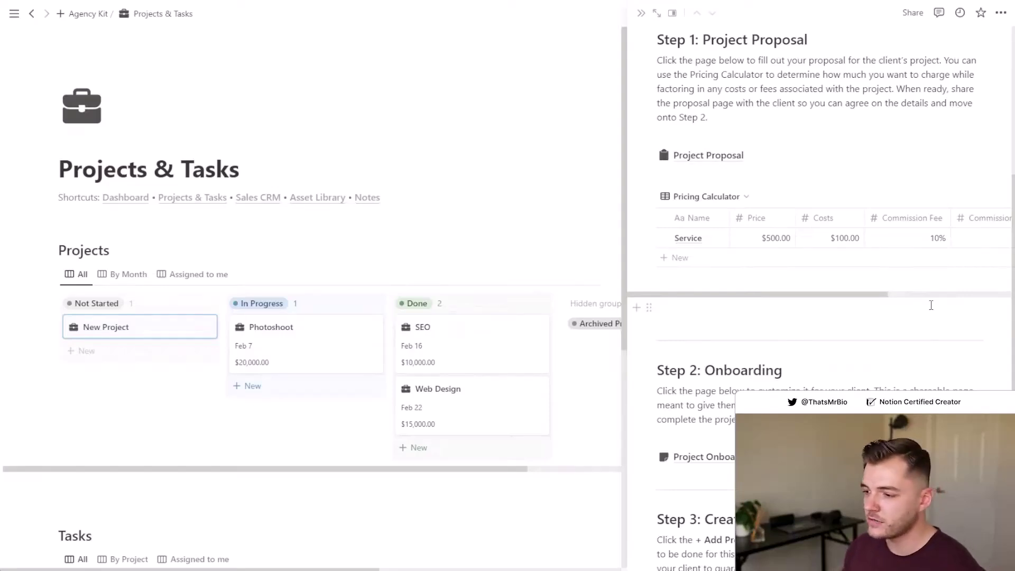
Step: Review the Project Onboarding page from Step 2 and close the project's details
{"action": "scroll", "coordinate": [931, 305], "scroll_direction": "down", "scroll_amount": 3}
{"action": "left_click", "coordinate": [743, 278]}
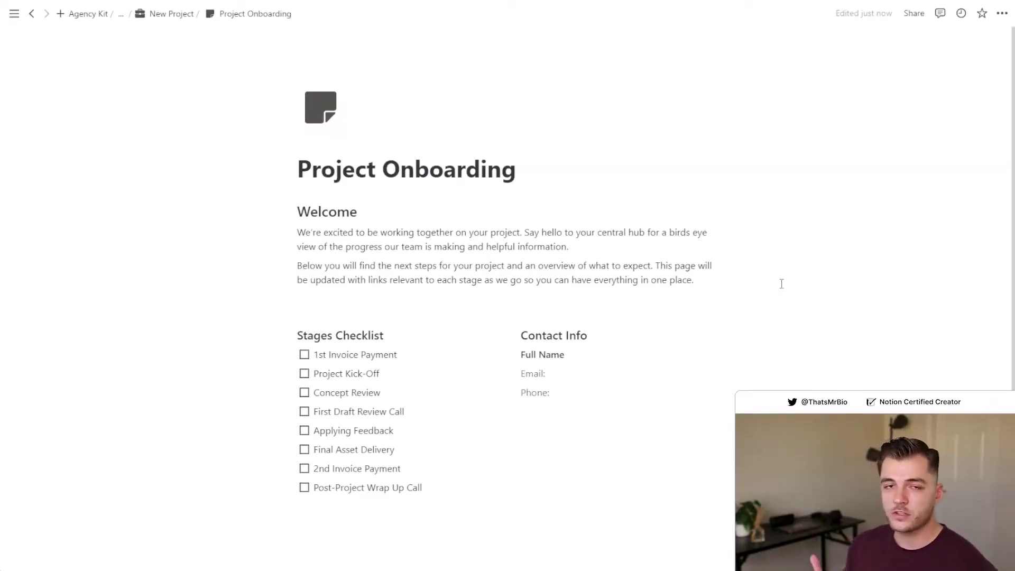
{"action": "left_click", "coordinate": [171, 14]}
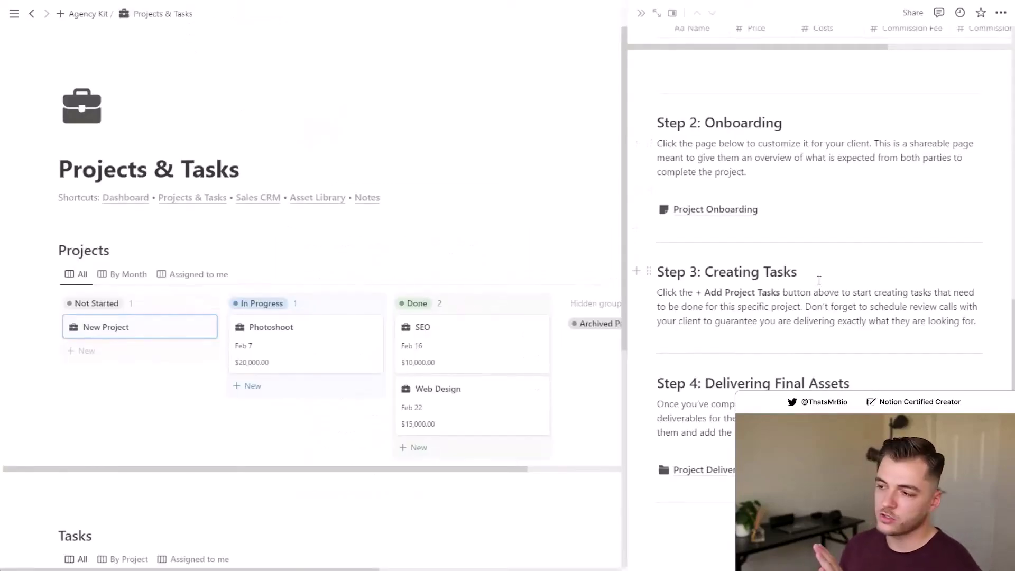
{"action": "scroll", "coordinate": [819, 280], "scroll_direction": "up", "scroll_amount": 10}
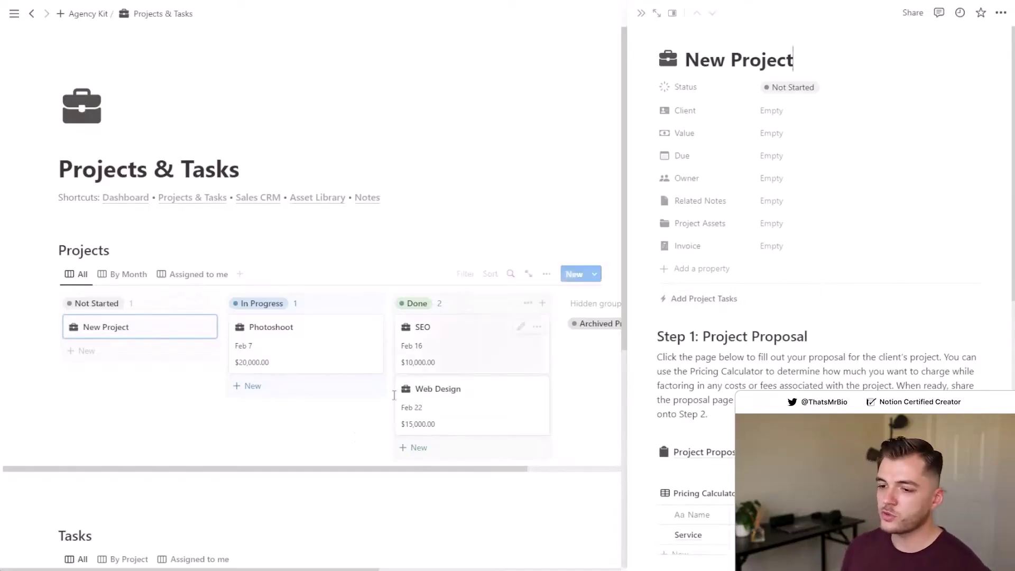
{"action": "left_click", "coordinate": [394, 499]}
Step: View the Tasks board by Assigned to me and by project
{"action": "scroll", "coordinate": [466, 458], "scroll_direction": "down", "scroll_amount": 5}
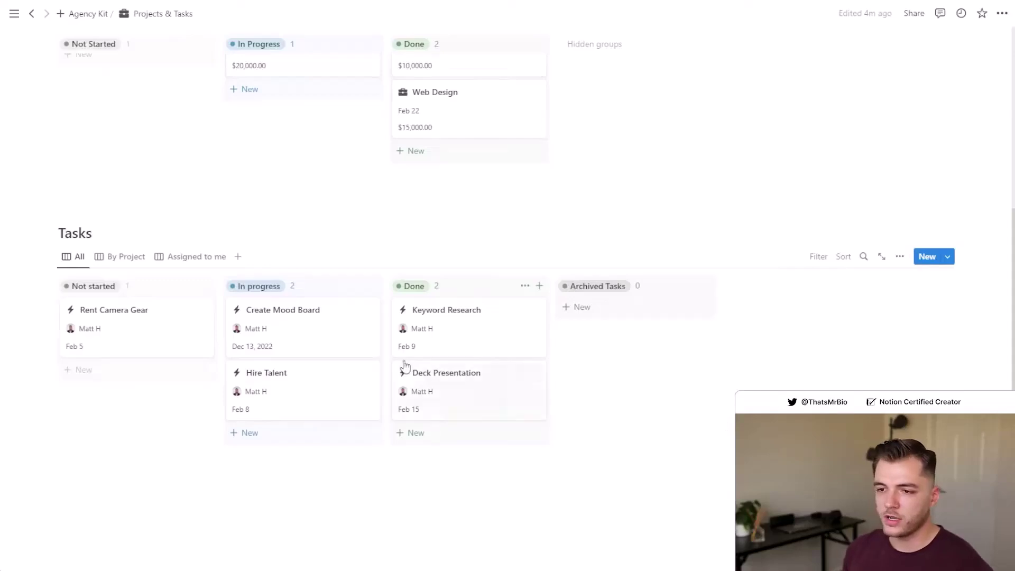
{"action": "left_click", "coordinate": [197, 257]}
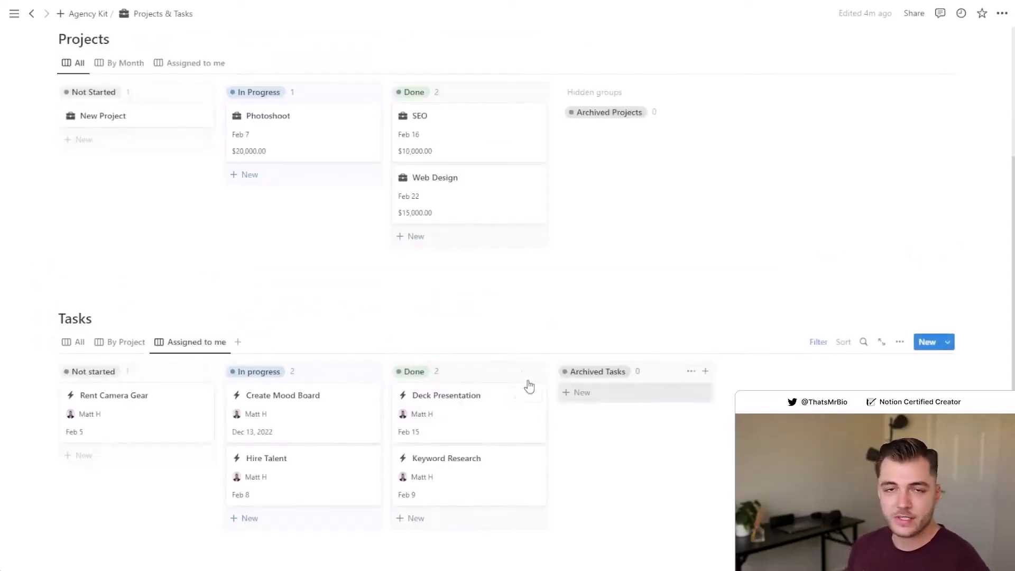
{"action": "scroll", "coordinate": [527, 387], "scroll_direction": "down", "scroll_amount": 3}
{"action": "left_click", "coordinate": [112, 205]}
{"action": "scroll", "coordinate": [395, 385], "scroll_direction": "down", "scroll_amount": 4}
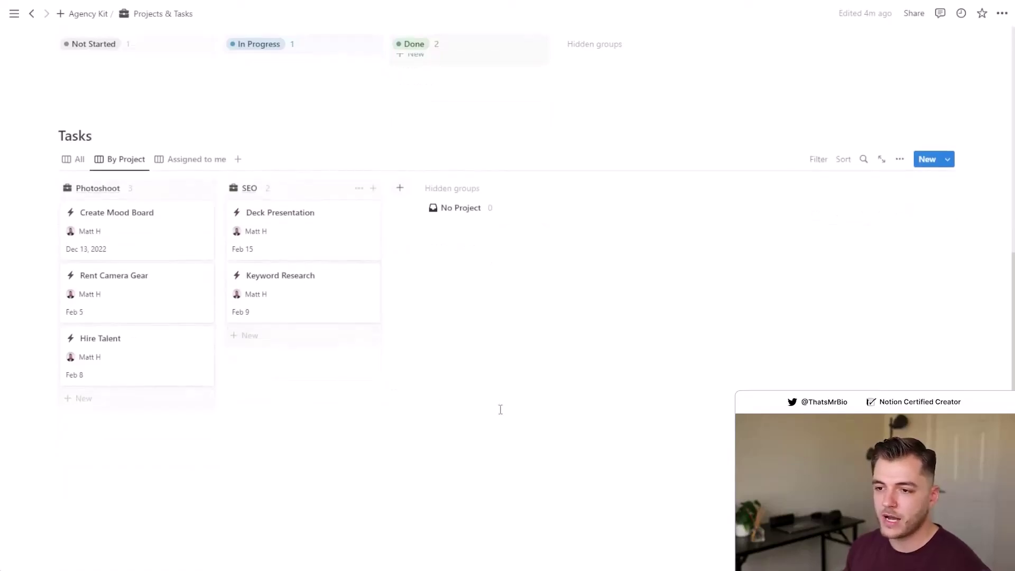
Step: View the Projects board by month and return it to the All view
{"action": "scroll", "coordinate": [500, 410], "scroll_direction": "up", "scroll_amount": 4}
{"action": "left_click", "coordinate": [125, 176]}
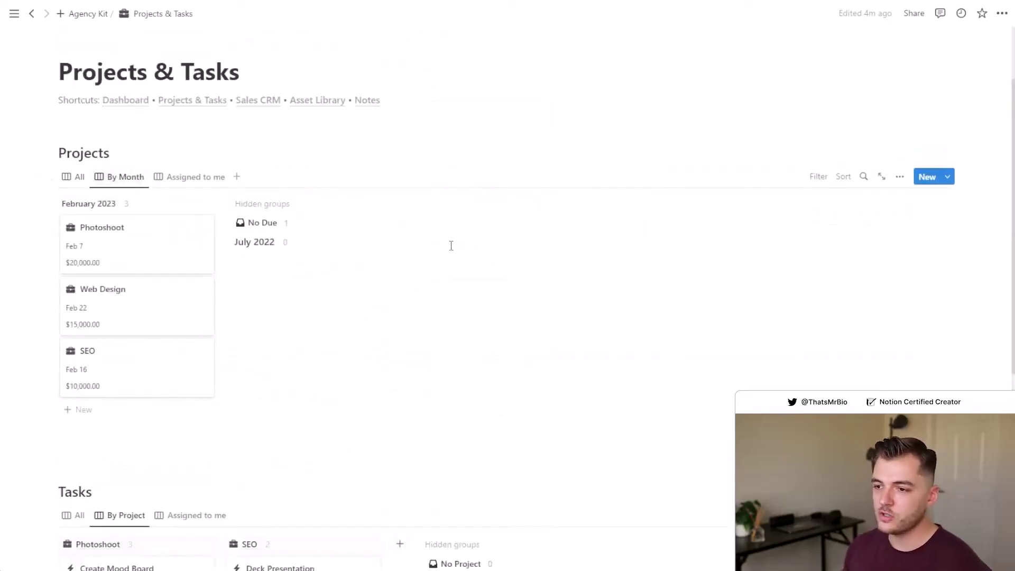
{"action": "left_click", "coordinate": [80, 179]}
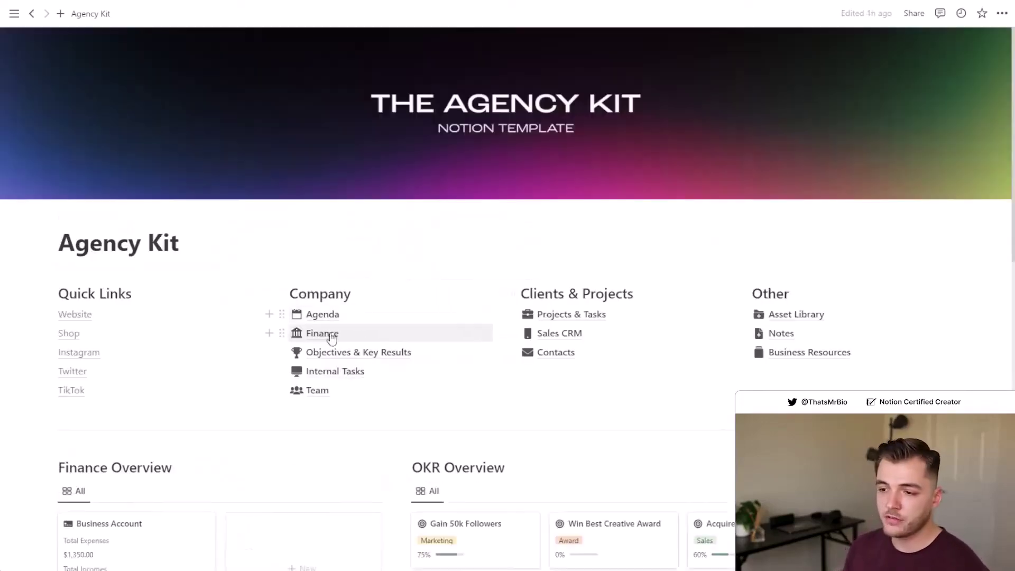
Step: Examine the account, income, expenses, expense categories and payouts on the Finance page
{"action": "left_click", "coordinate": [328, 335]}
{"action": "scroll", "coordinate": [739, 373], "scroll_direction": "down", "scroll_amount": 6}
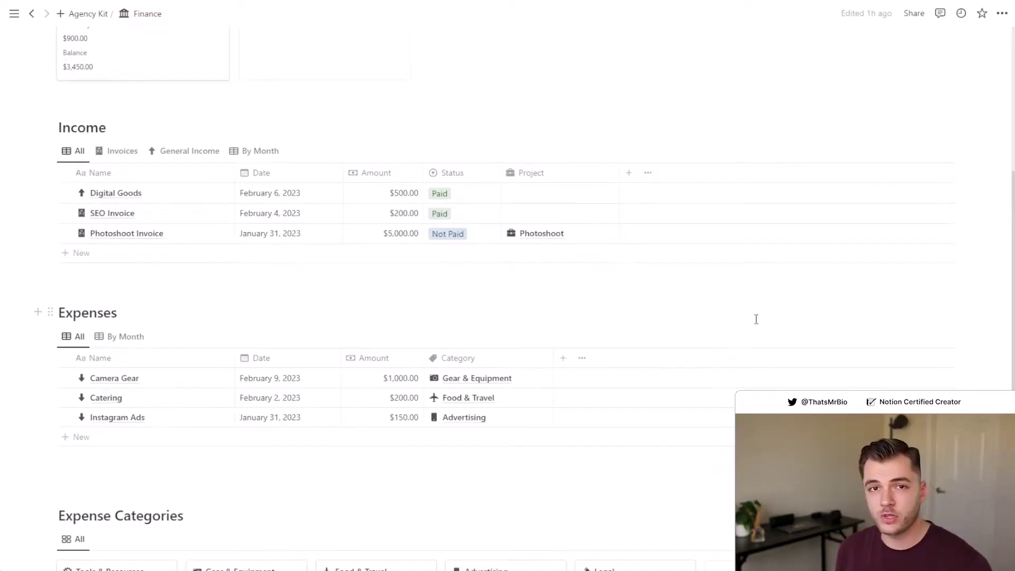
{"action": "scroll", "coordinate": [238, 185], "scroll_direction": "down", "scroll_amount": 8}
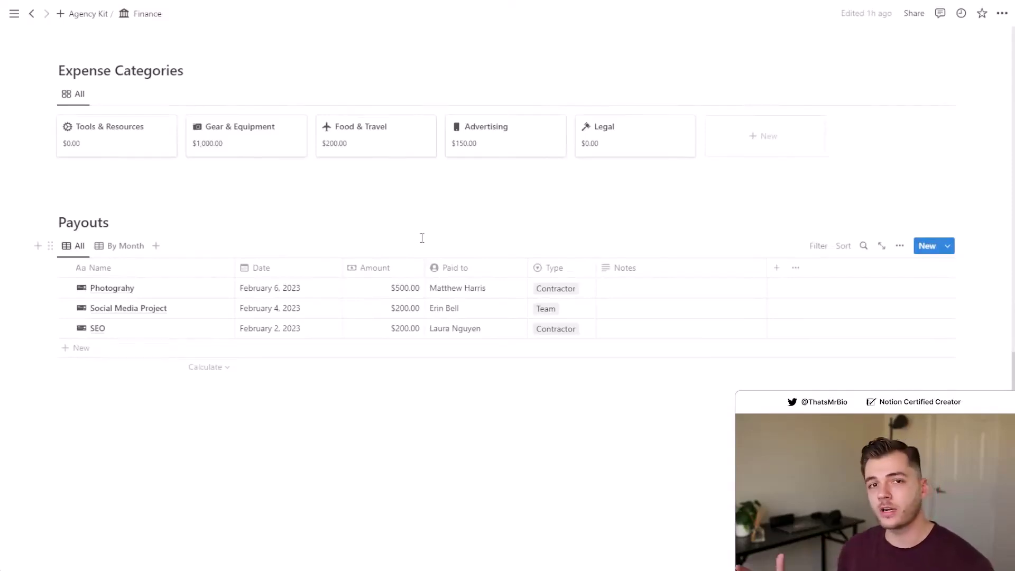
{"action": "scroll", "coordinate": [699, 266], "scroll_direction": "up", "scroll_amount": 7}
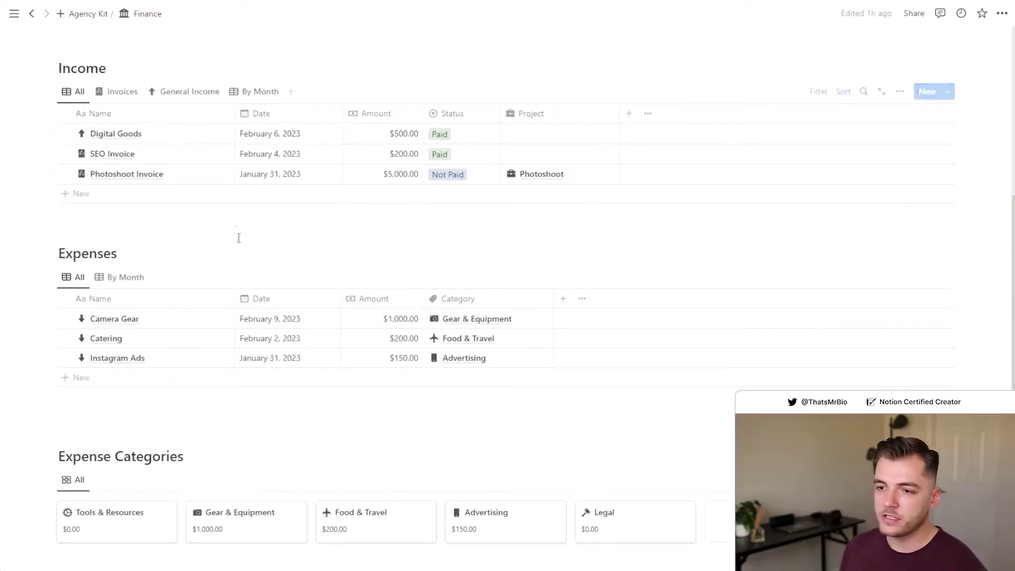
{"action": "scroll", "coordinate": [165, 217], "scroll_direction": "up", "scroll_amount": 1}
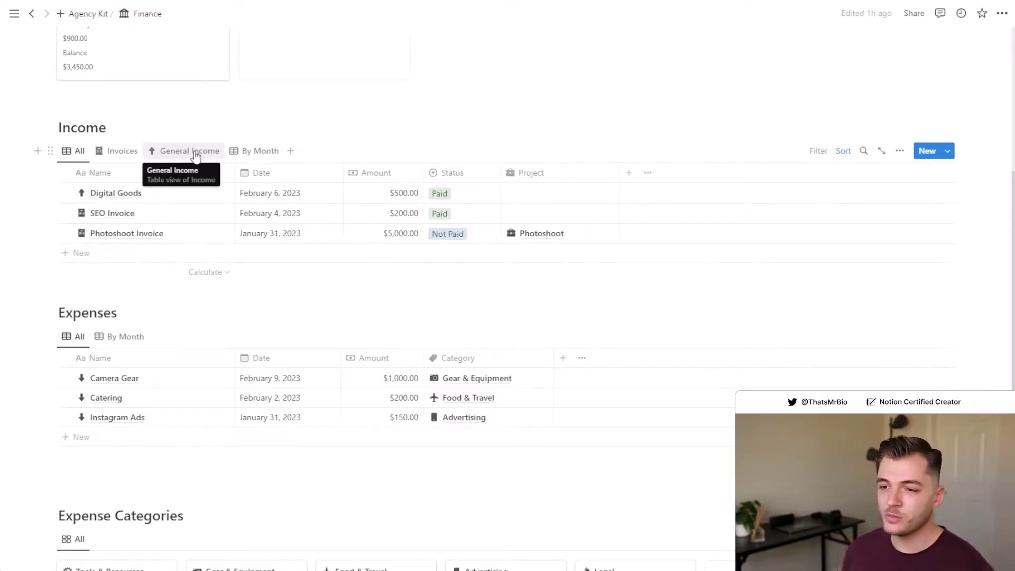
{"action": "scroll", "coordinate": [199, 290], "scroll_direction": "up", "scroll_amount": 3}
{"action": "scroll", "coordinate": [226, 384], "scroll_direction": "down", "scroll_amount": 10}
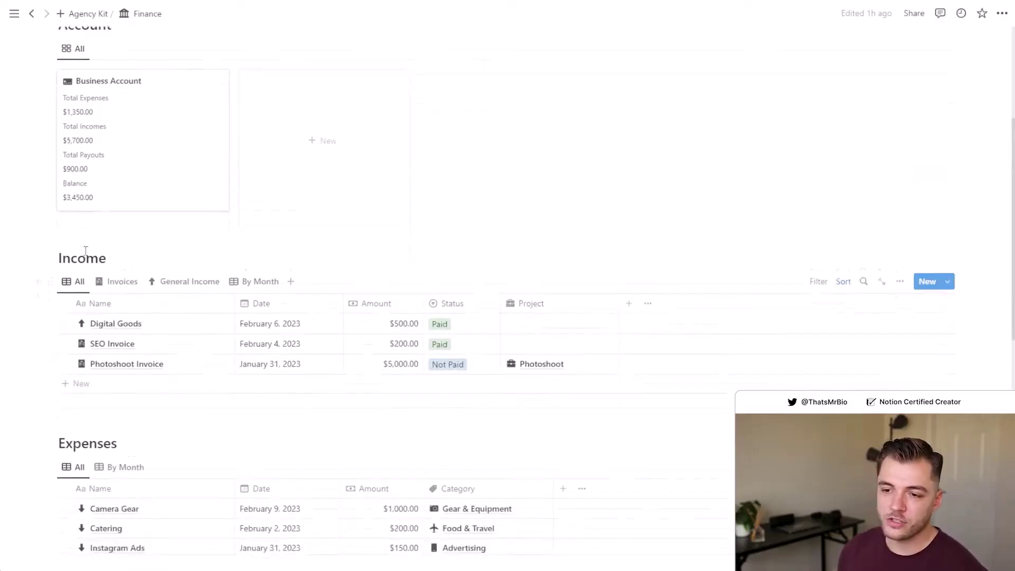
{"action": "scroll", "coordinate": [160, 314], "scroll_direction": "up", "scroll_amount": 10}
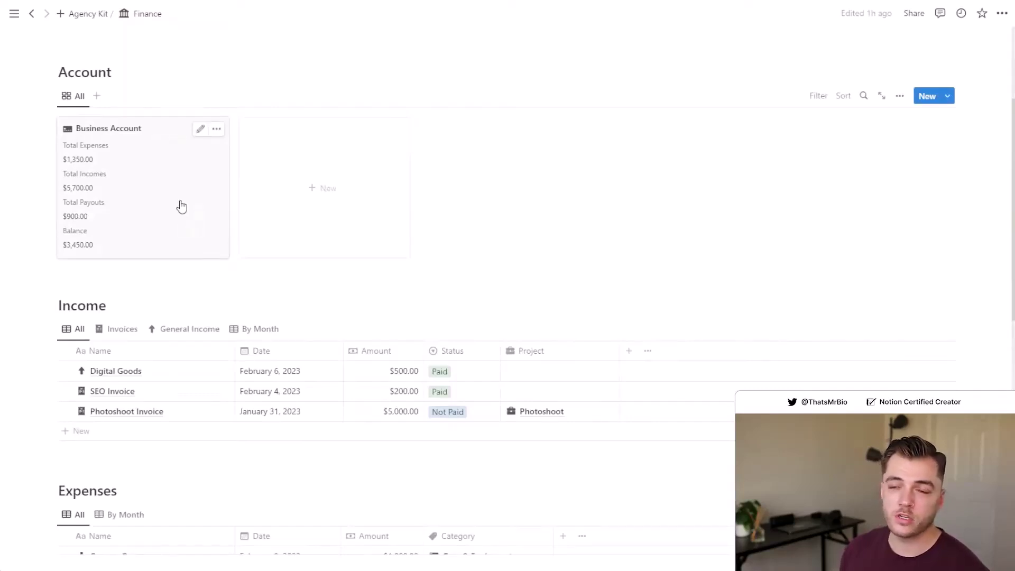
Step: View the details of the SEO Invoice in the Income table and close them
{"action": "scroll", "coordinate": [545, 259], "scroll_direction": "down", "scroll_amount": 2}
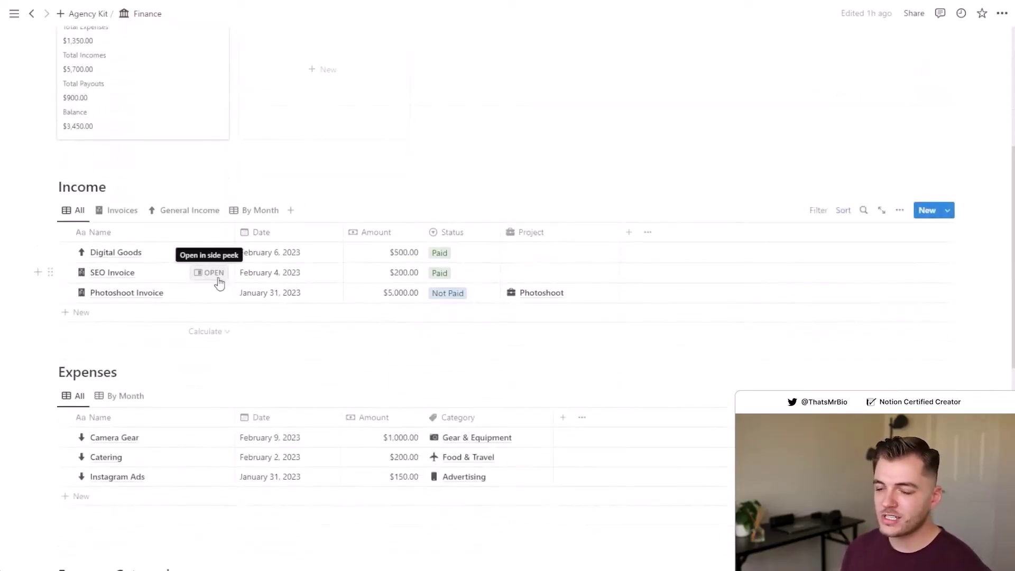
{"action": "left_click", "coordinate": [214, 272]}
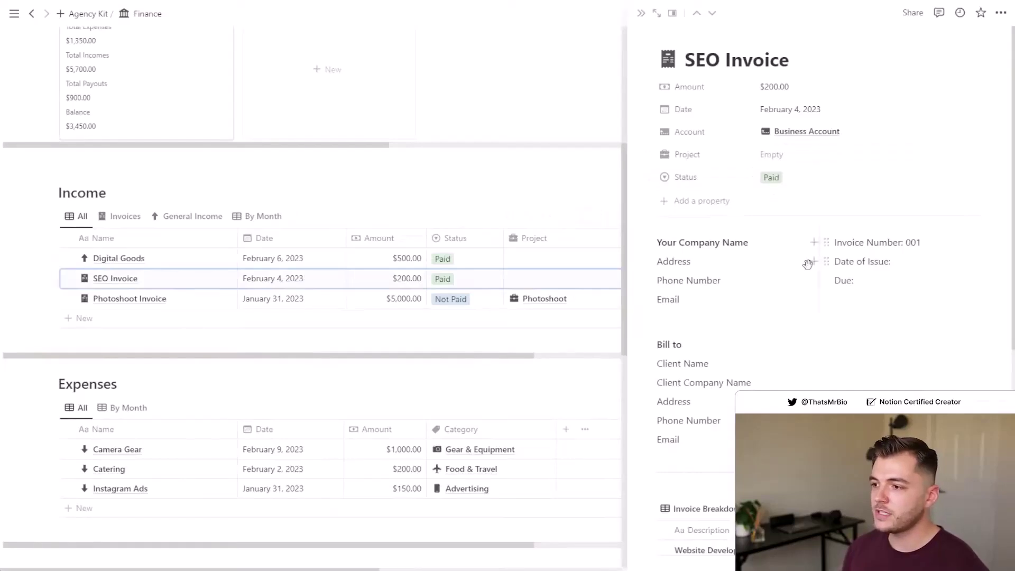
{"action": "key", "text": "Escape"}
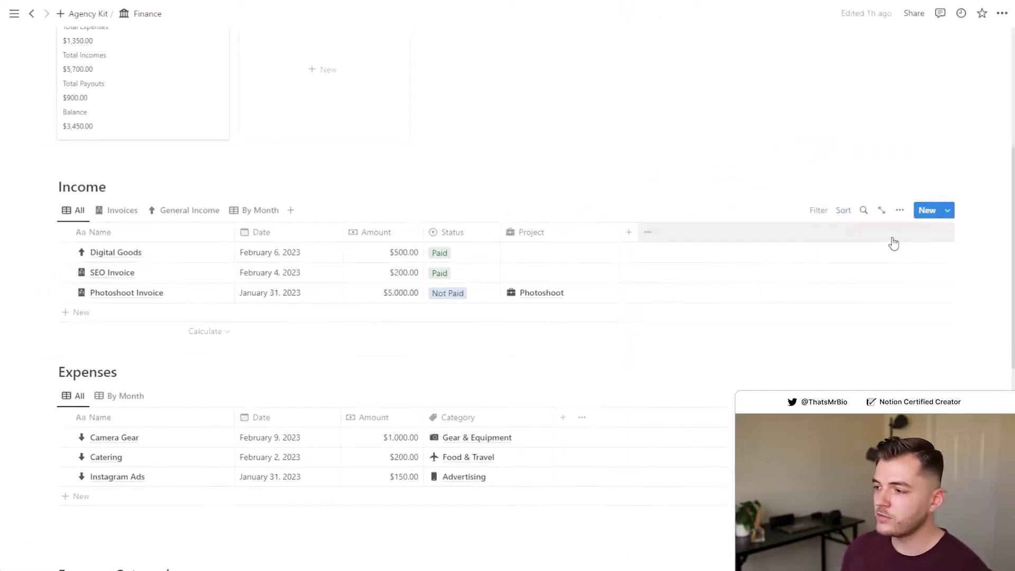
Step: Create an income entry from the New Invoice template and review it as a full page
{"action": "left_click", "coordinate": [926, 211]}
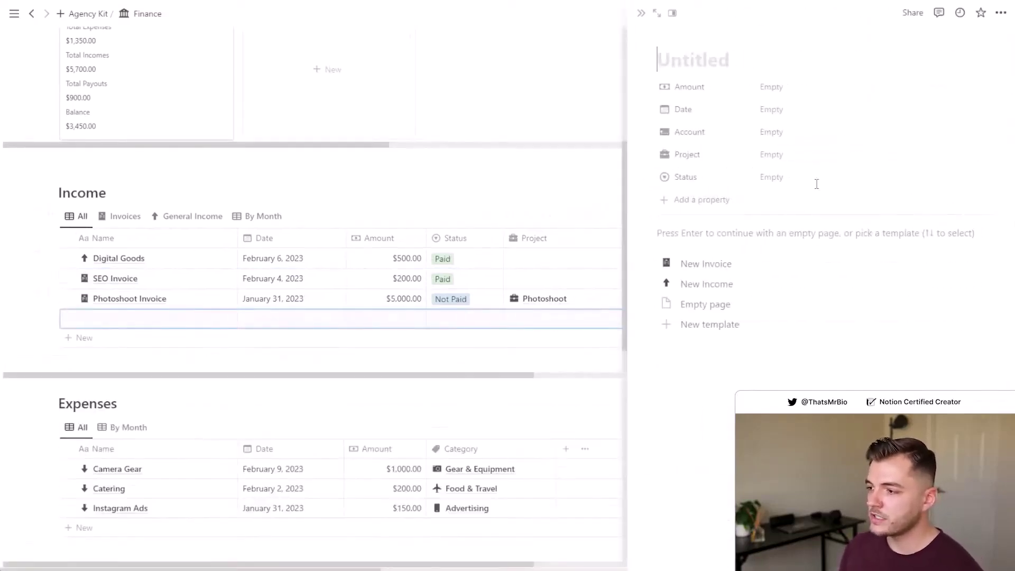
{"action": "left_click", "coordinate": [760, 266]}
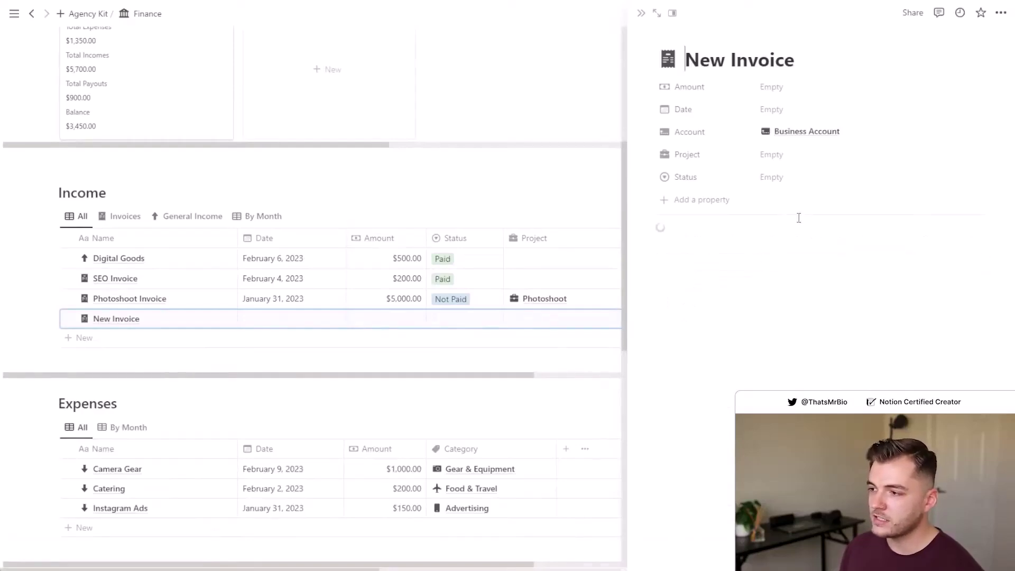
{"action": "left_click", "coordinate": [657, 13]}
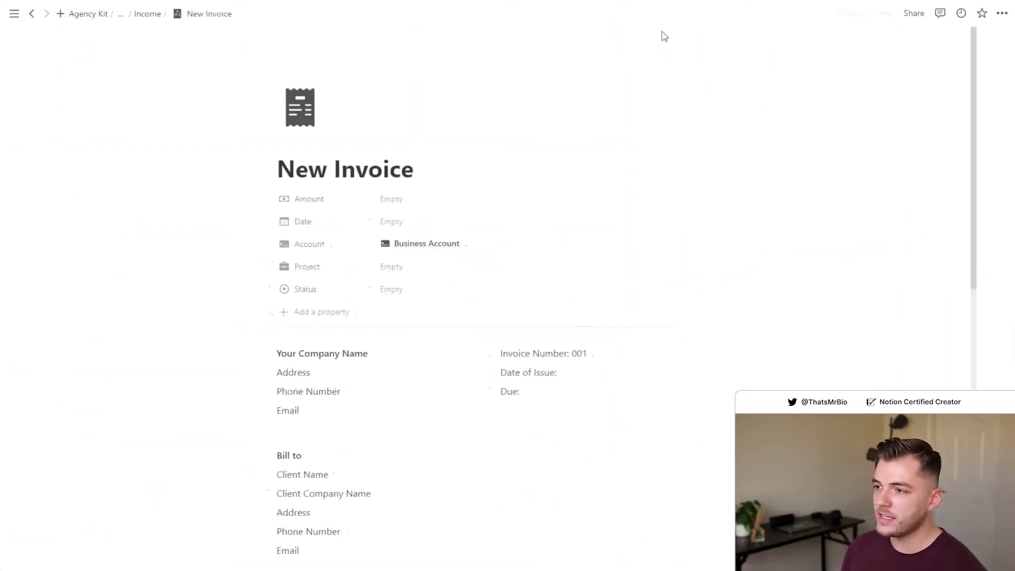
{"action": "scroll", "coordinate": [820, 279], "scroll_direction": "down", "scroll_amount": 10}
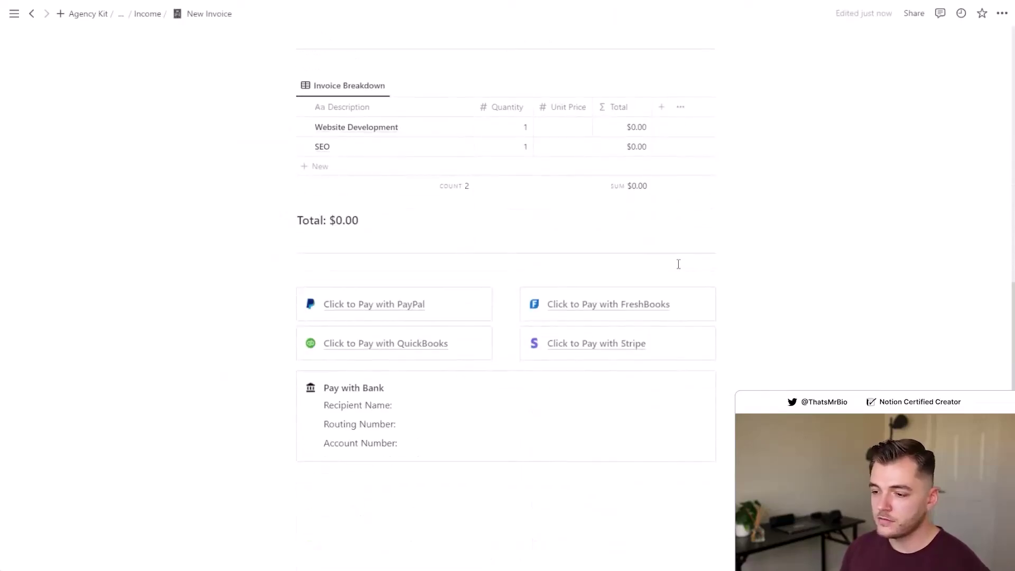
Step: Share the New Invoice page to the web
{"action": "scroll", "coordinate": [679, 264], "scroll_direction": "up", "scroll_amount": 10}
{"action": "left_click", "coordinate": [914, 13]}
{"action": "left_click", "coordinate": [994, 96]}
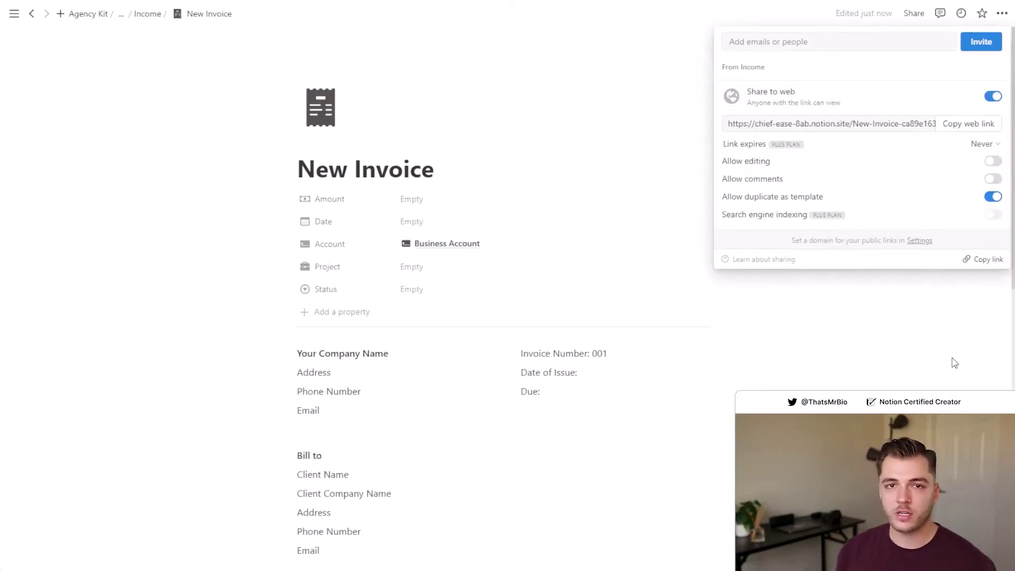
Step: Open the Objectives & Key Results page from the Agency Kit dashboard and review its objectives, key results and timeline
{"action": "left_click", "coordinate": [955, 363]}
{"action": "left_click", "coordinate": [146, 13]}
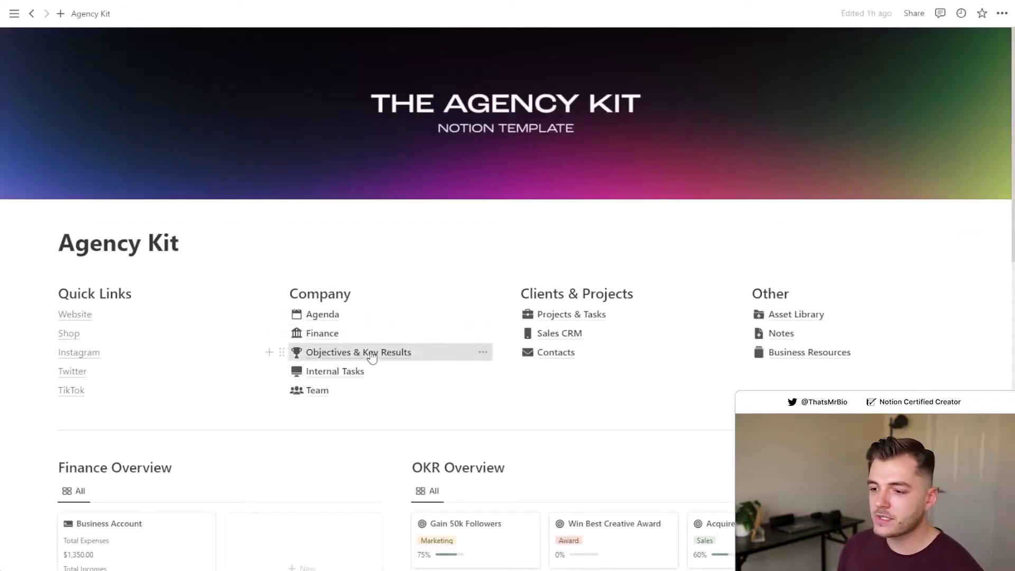
{"action": "left_click", "coordinate": [372, 355]}
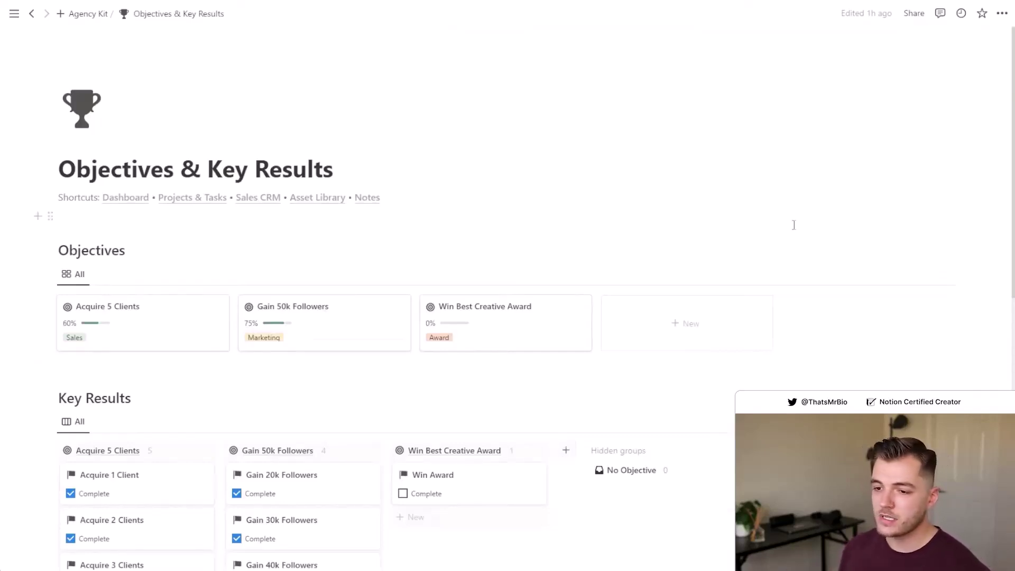
{"action": "scroll", "coordinate": [794, 225], "scroll_direction": "down", "scroll_amount": 4}
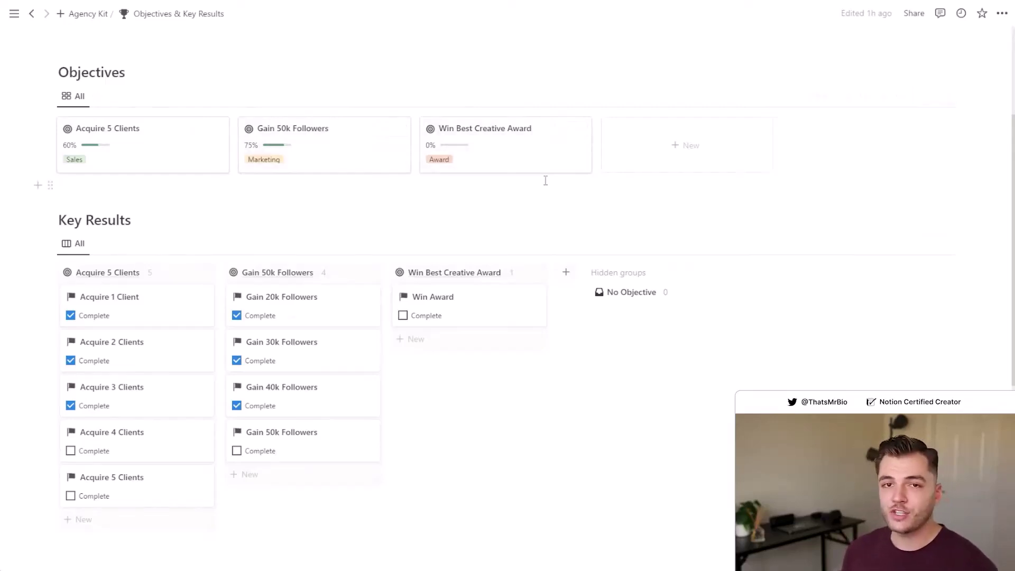
{"action": "scroll", "coordinate": [501, 291], "scroll_direction": "down", "scroll_amount": 3}
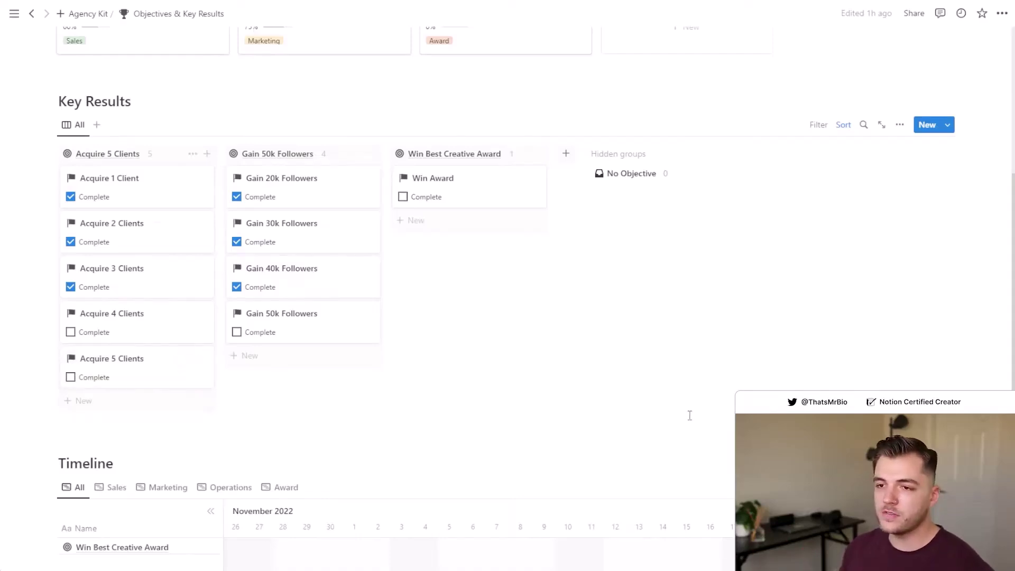
{"action": "scroll", "coordinate": [690, 418], "scroll_direction": "up", "scroll_amount": 2}
{"action": "scroll", "coordinate": [691, 419], "scroll_direction": "up", "scroll_amount": 2}
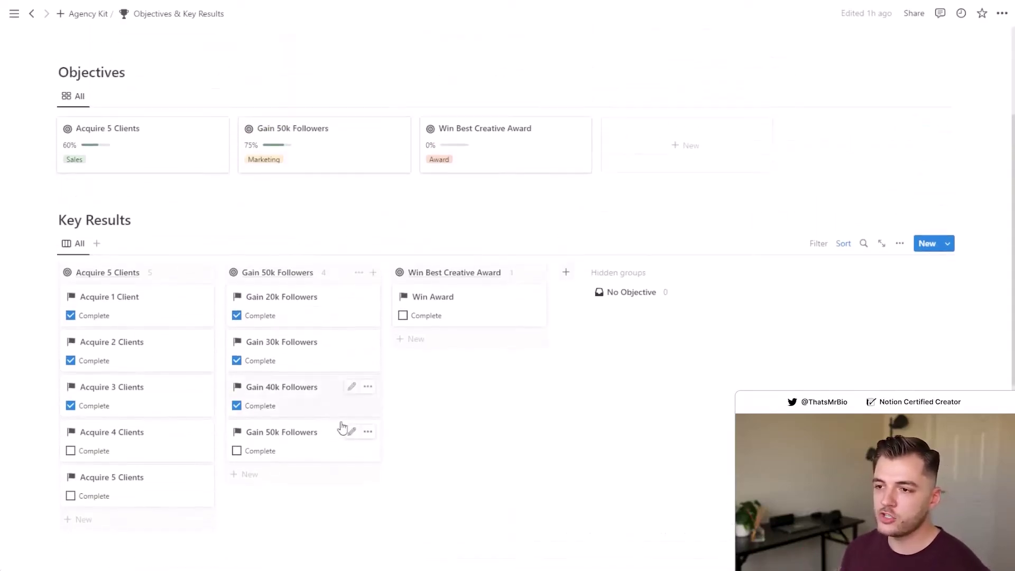
Step: Toggle completion of the Gain 30k Followers and Gain 40k Followers key results off and back on
{"action": "left_click", "coordinate": [236, 361]}
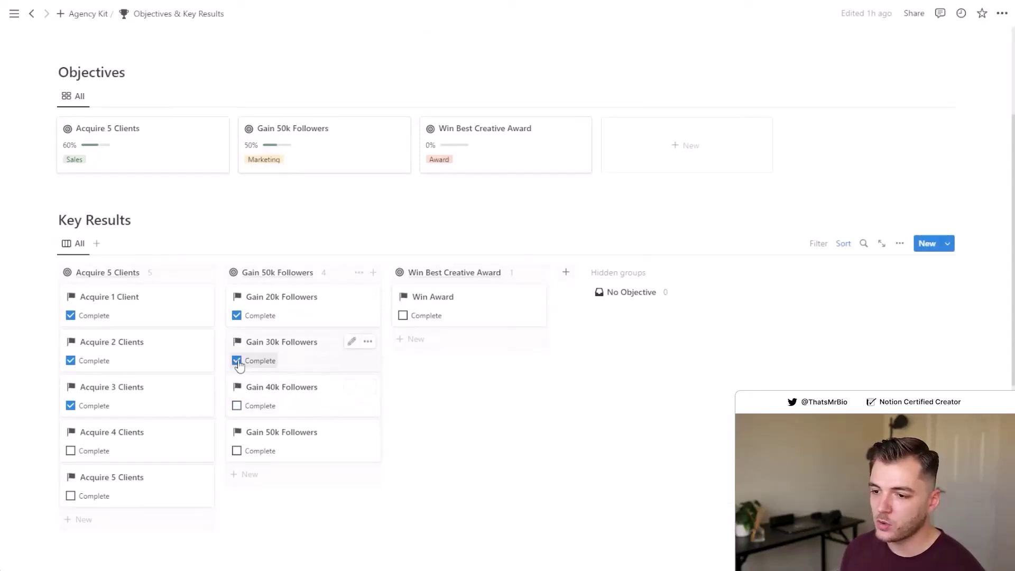
{"action": "left_click", "coordinate": [237, 361]}
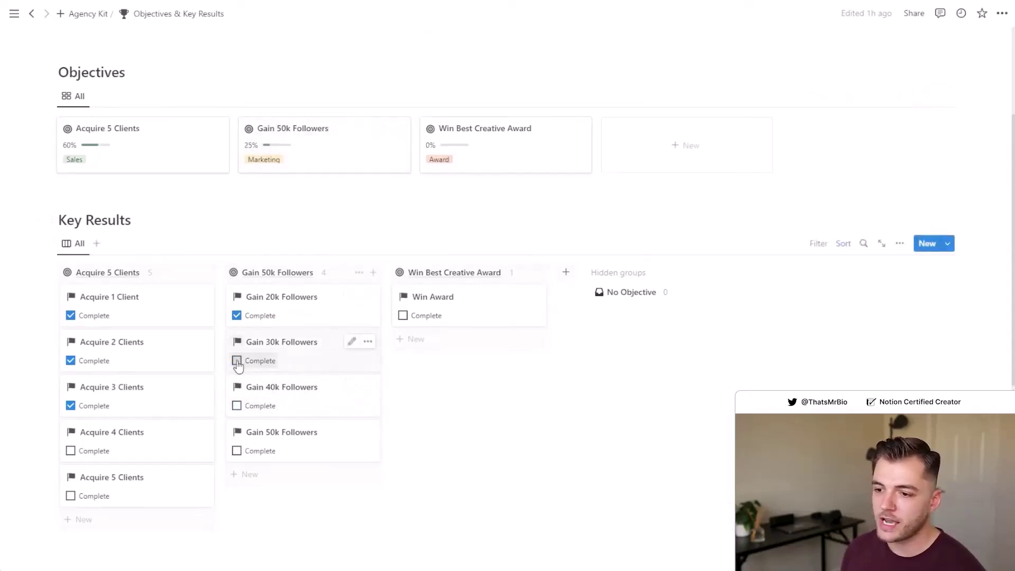
{"action": "left_click", "coordinate": [237, 406]}
{"action": "scroll", "coordinate": [516, 396], "scroll_direction": "up", "scroll_amount": 3}
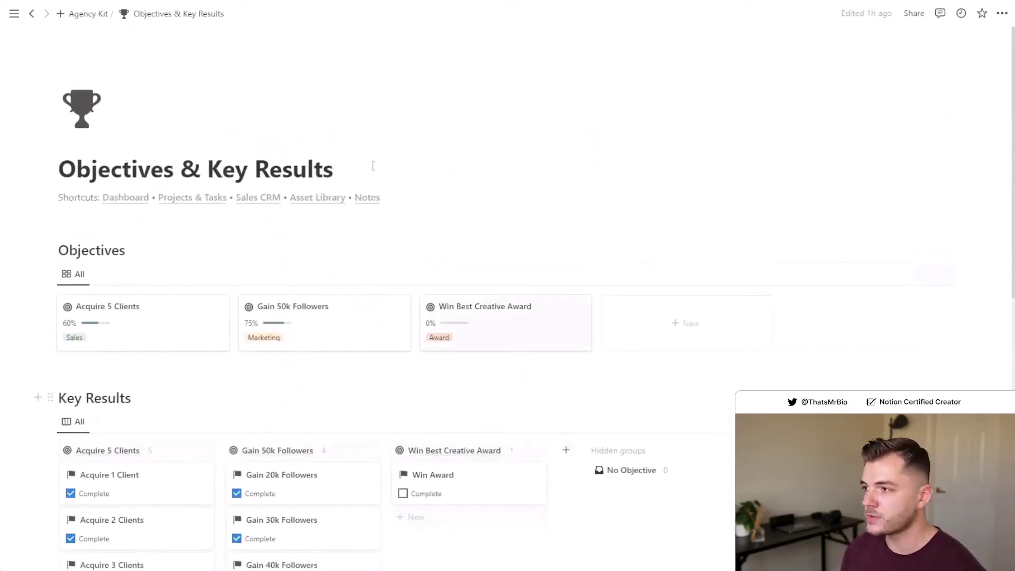
Step: Open the Team page from the Agency Kit dashboard and review the team members and contractors
{"action": "left_click", "coordinate": [88, 14]}
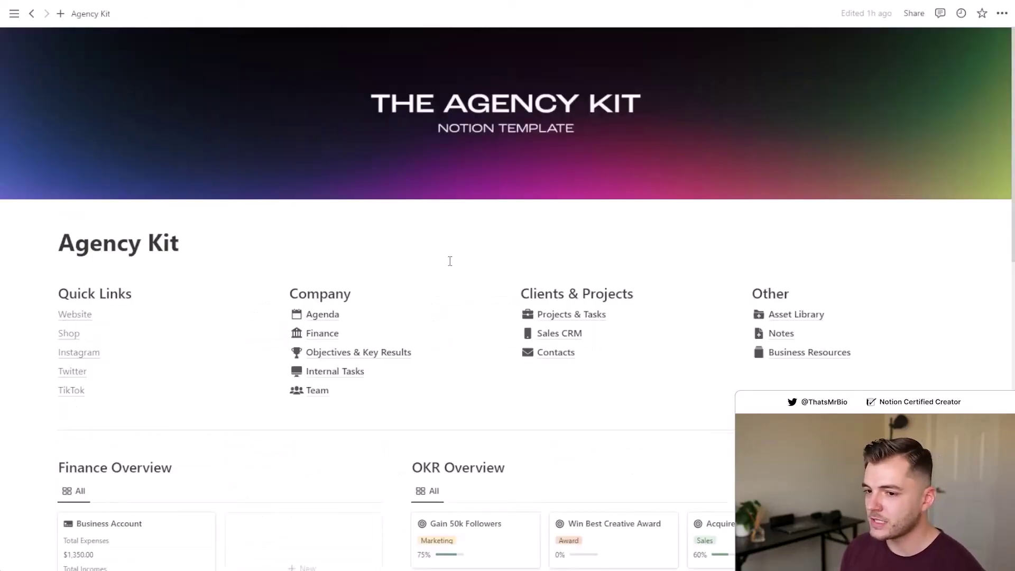
{"action": "left_click", "coordinate": [318, 390]}
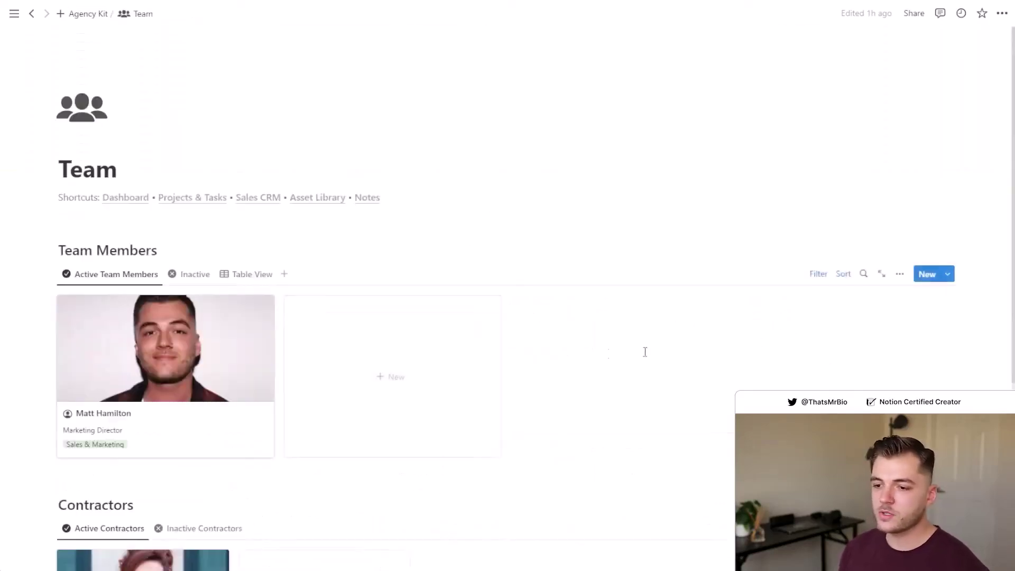
{"action": "scroll", "coordinate": [635, 349], "scroll_direction": "down", "scroll_amount": 3}
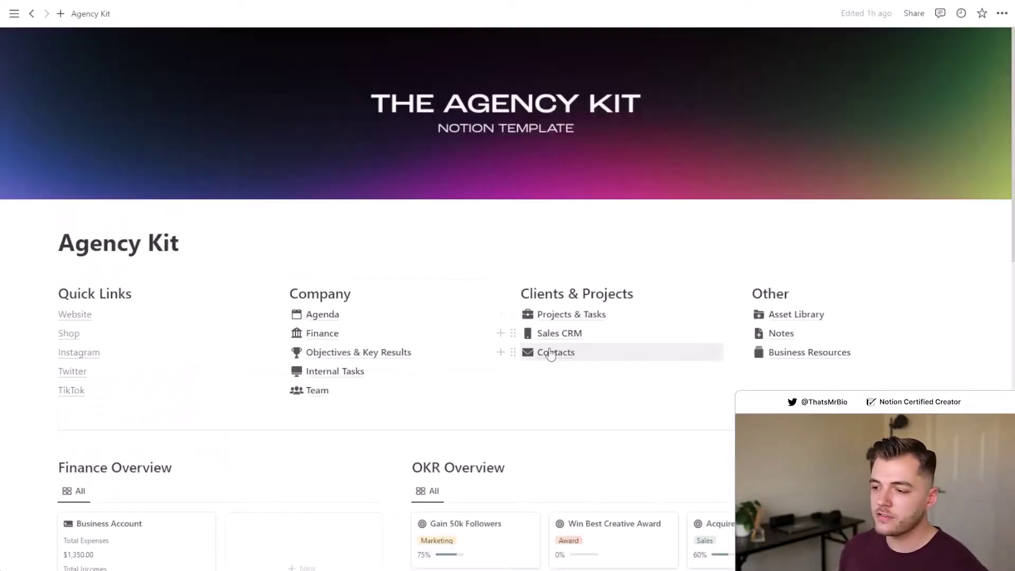
Step: Open the Contacts page and review the Company Contacts and Companies tables
{"action": "left_click", "coordinate": [553, 352]}
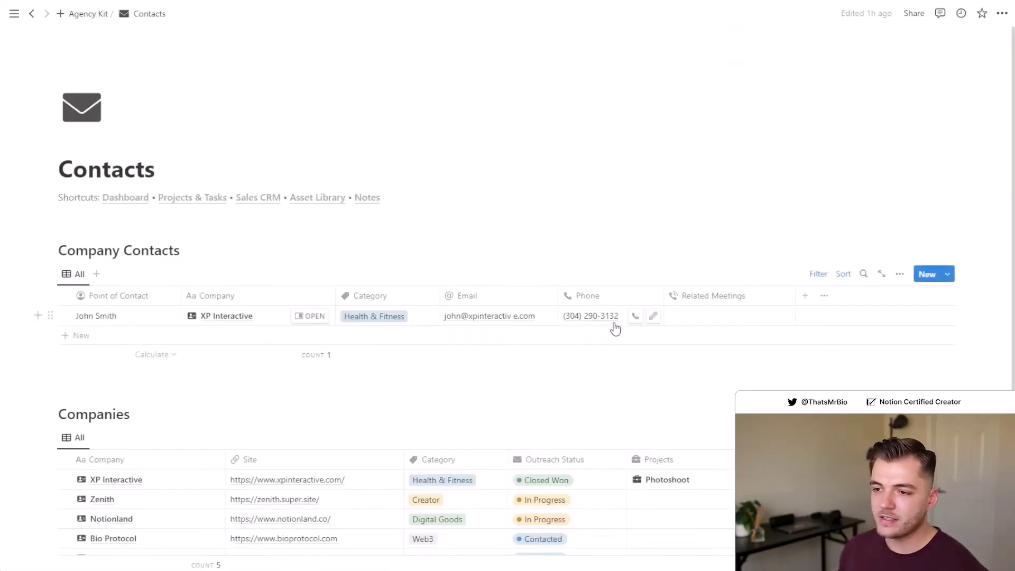
{"action": "scroll", "coordinate": [644, 365], "scroll_direction": "down", "scroll_amount": 5}
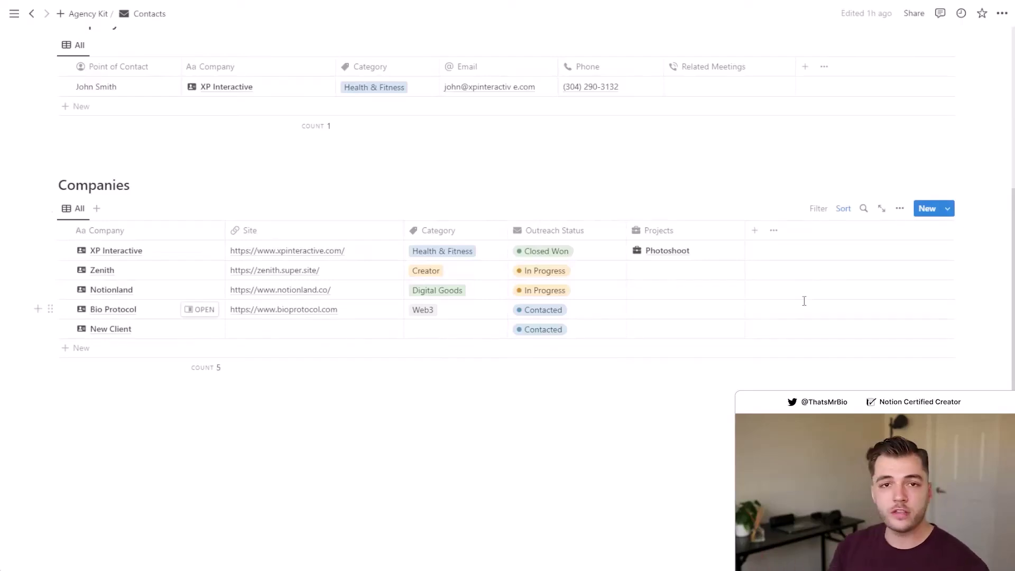
{"action": "scroll", "coordinate": [804, 301], "scroll_direction": "up", "scroll_amount": 3}
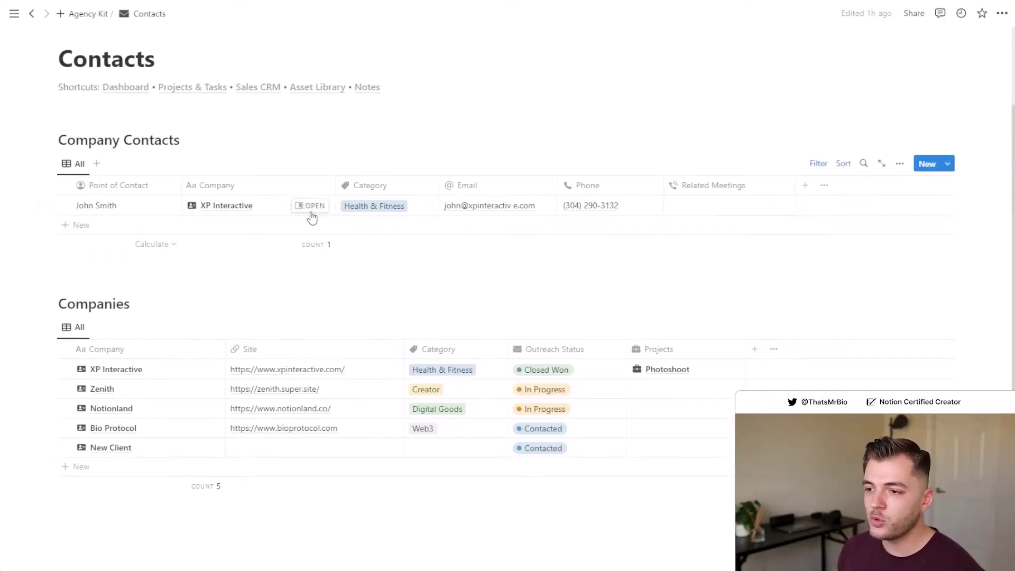
Step: View the XP Interactive record from the Company Contacts and Companies tables, closing its details each time
{"action": "left_click", "coordinate": [307, 207]}
{"action": "left_click", "coordinate": [424, 104]}
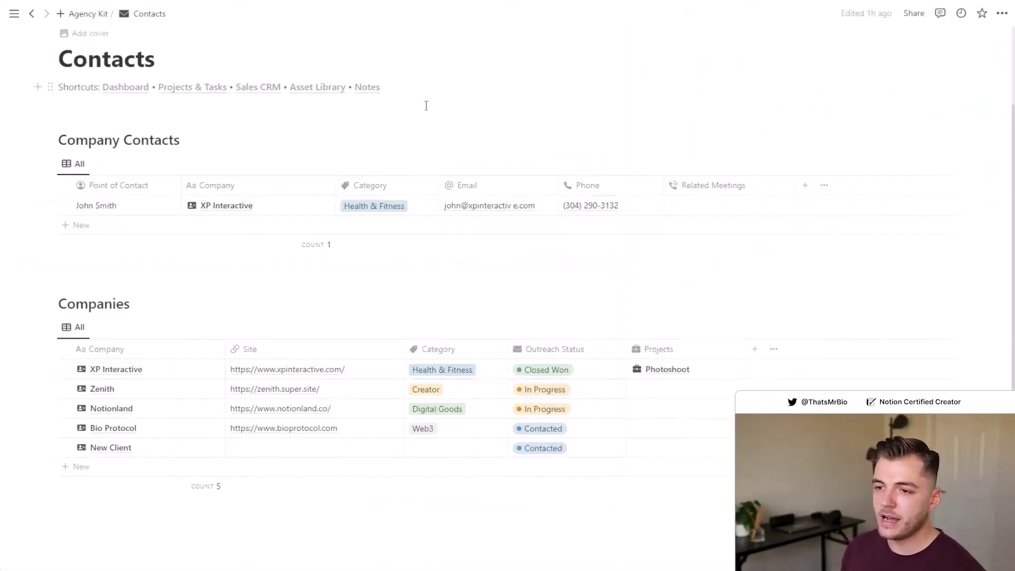
{"action": "left_click", "coordinate": [210, 373]}
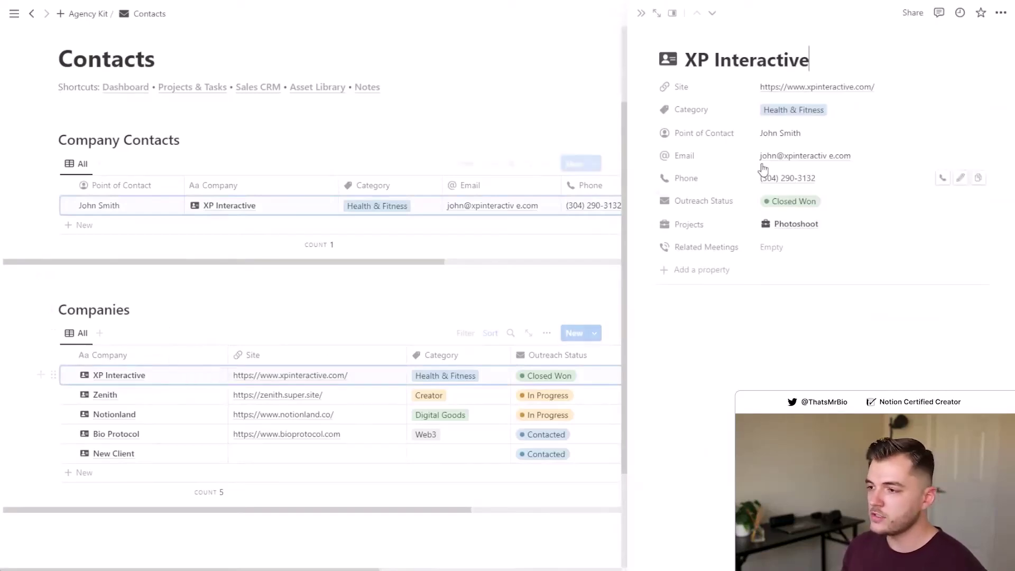
{"action": "left_click", "coordinate": [641, 16]}
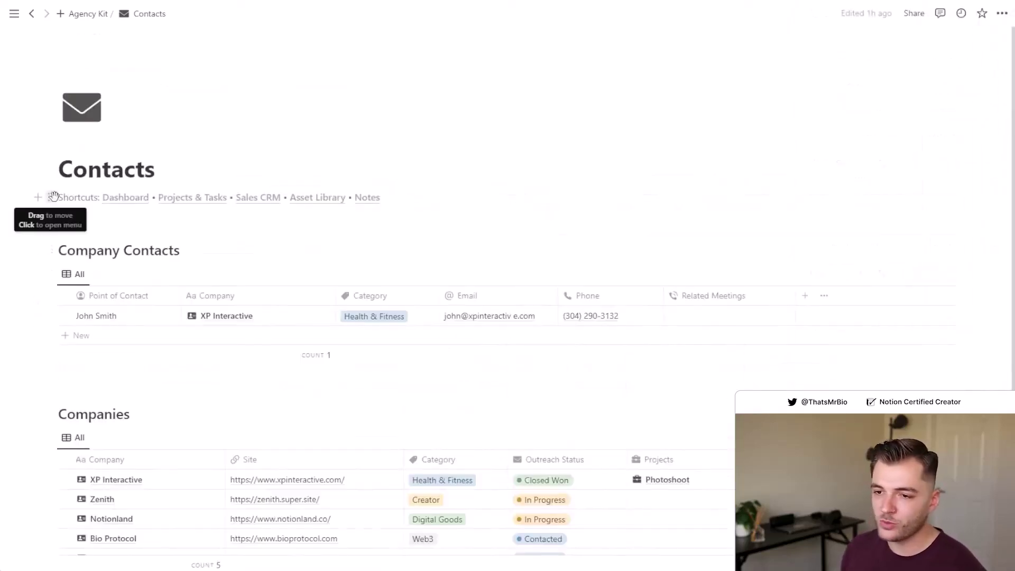
Step: Open the Notes page and review the notes by category, the pinned notes and the notes by timeframe
{"action": "left_click", "coordinate": [369, 199]}
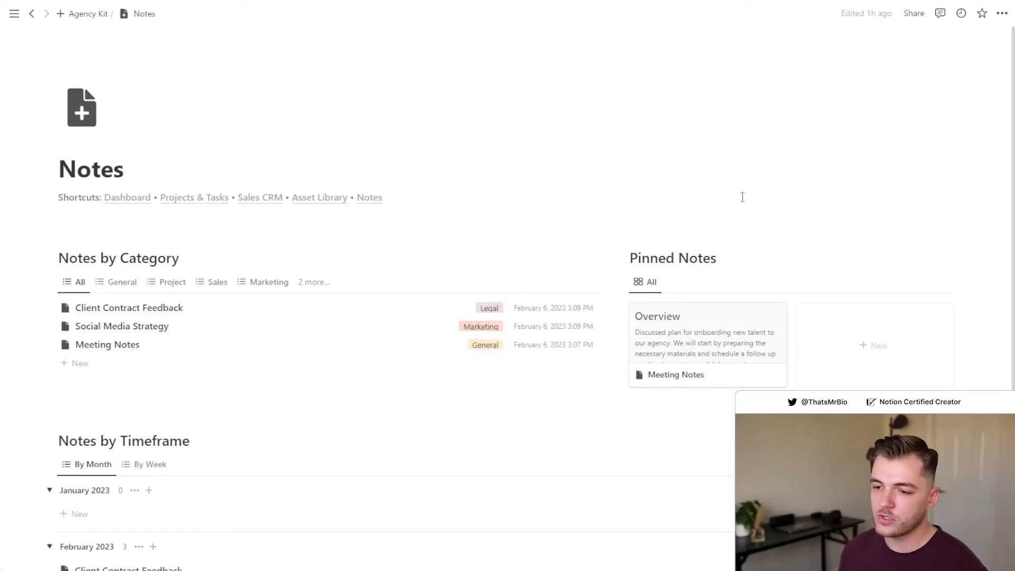
{"action": "scroll", "coordinate": [717, 219], "scroll_direction": "down", "scroll_amount": 2}
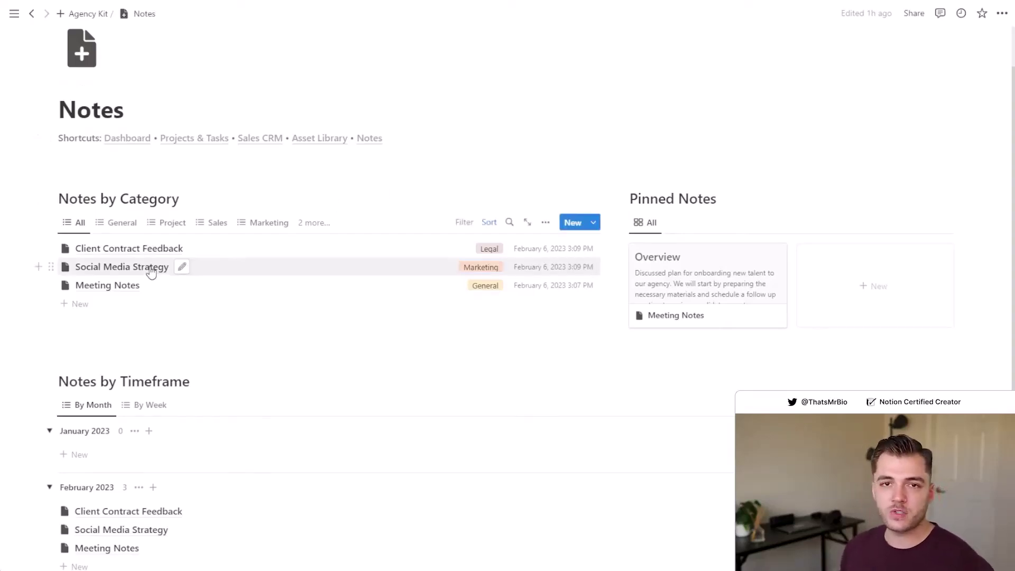
{"action": "scroll", "coordinate": [151, 271], "scroll_direction": "down", "scroll_amount": 2}
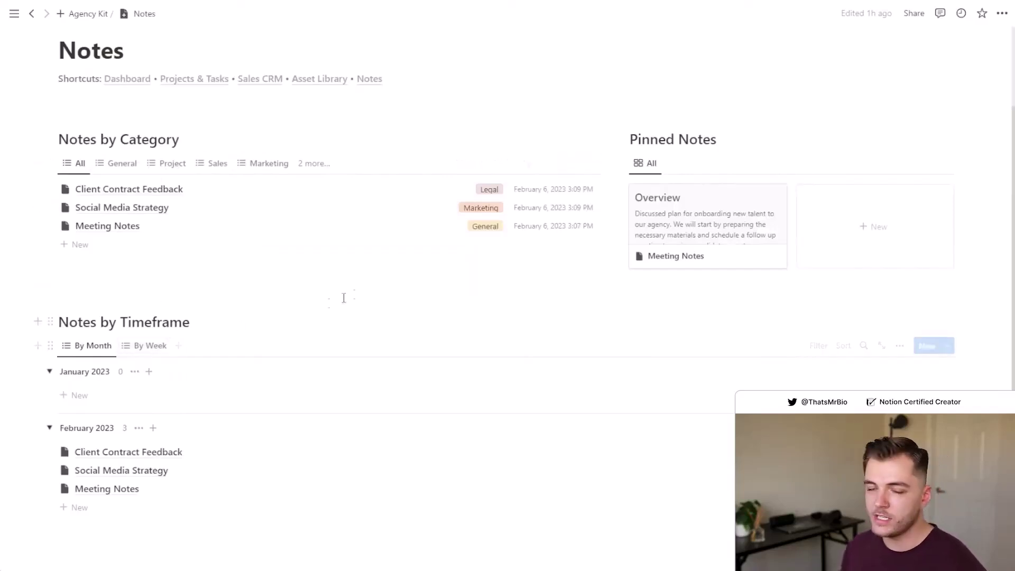
{"action": "scroll", "coordinate": [237, 97], "scroll_direction": "up", "scroll_amount": 4}
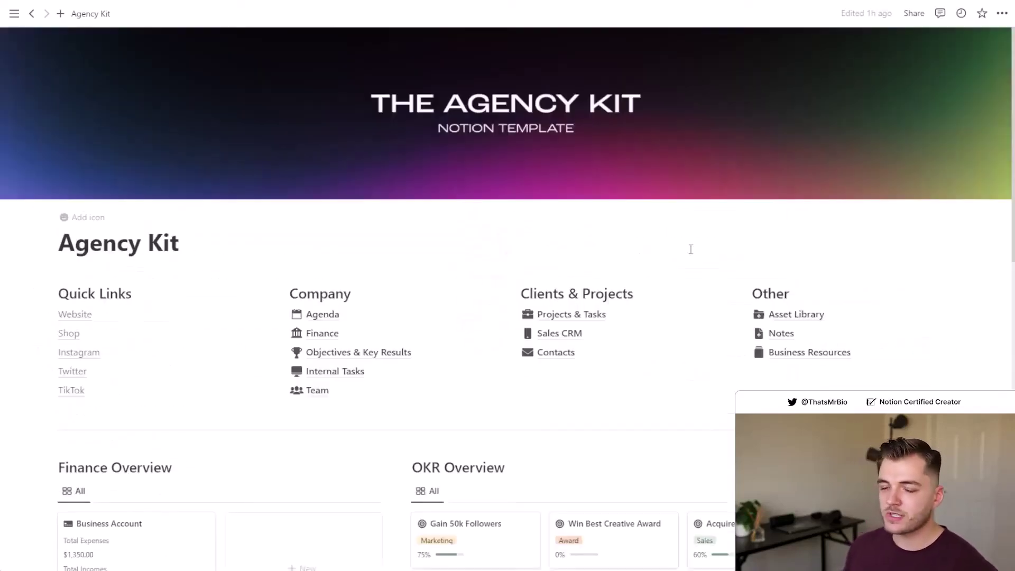
Step: Open the Business Resources page from the dashboard and examine its table of contents and the linked tools in each category
{"action": "left_click", "coordinate": [828, 355]}
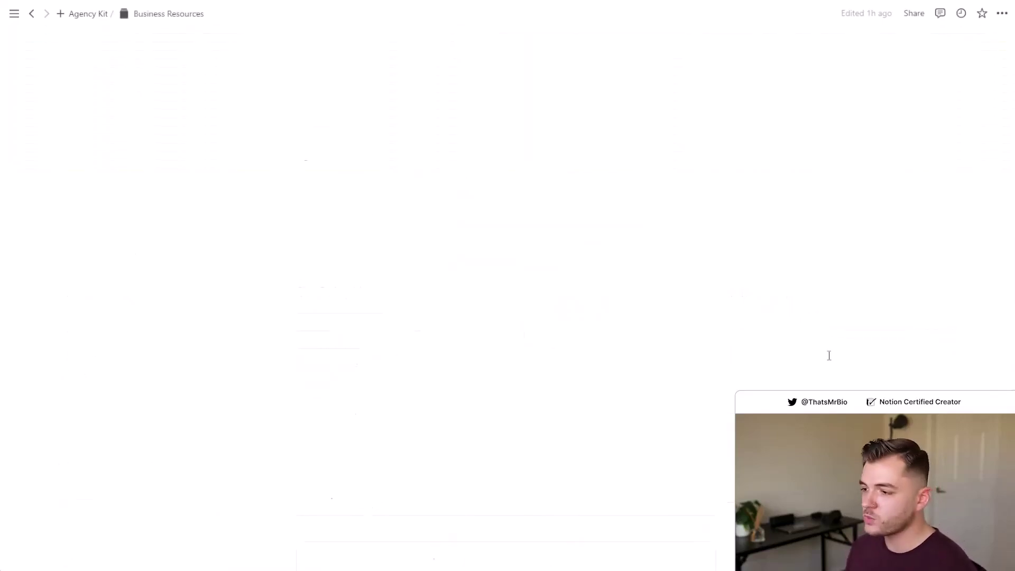
{"action": "scroll", "coordinate": [781, 379], "scroll_direction": "down", "scroll_amount": 7}
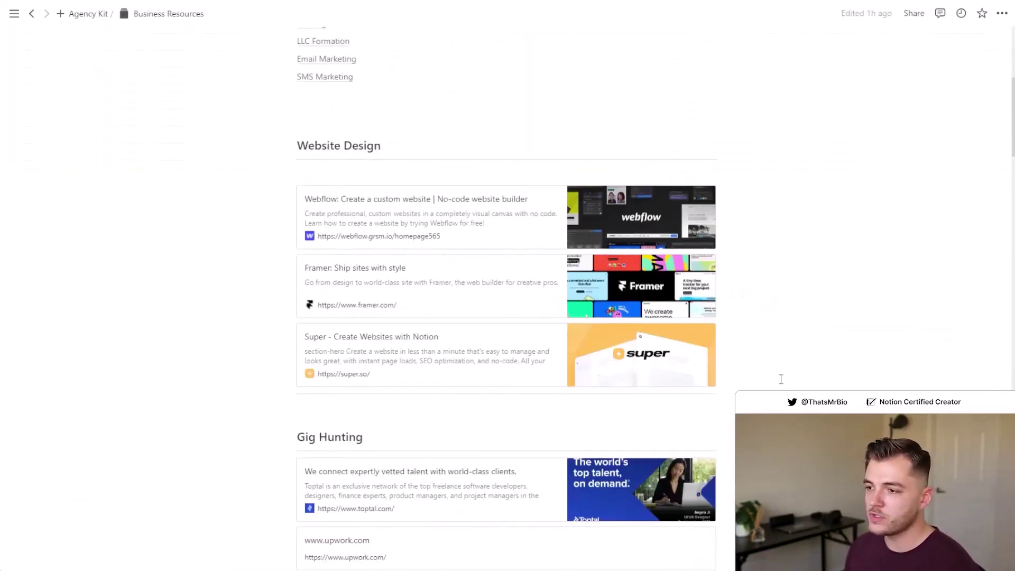
{"action": "scroll", "coordinate": [781, 379], "scroll_direction": "down", "scroll_amount": 5}
{"action": "scroll", "coordinate": [781, 379], "scroll_direction": "up", "scroll_amount": 11}
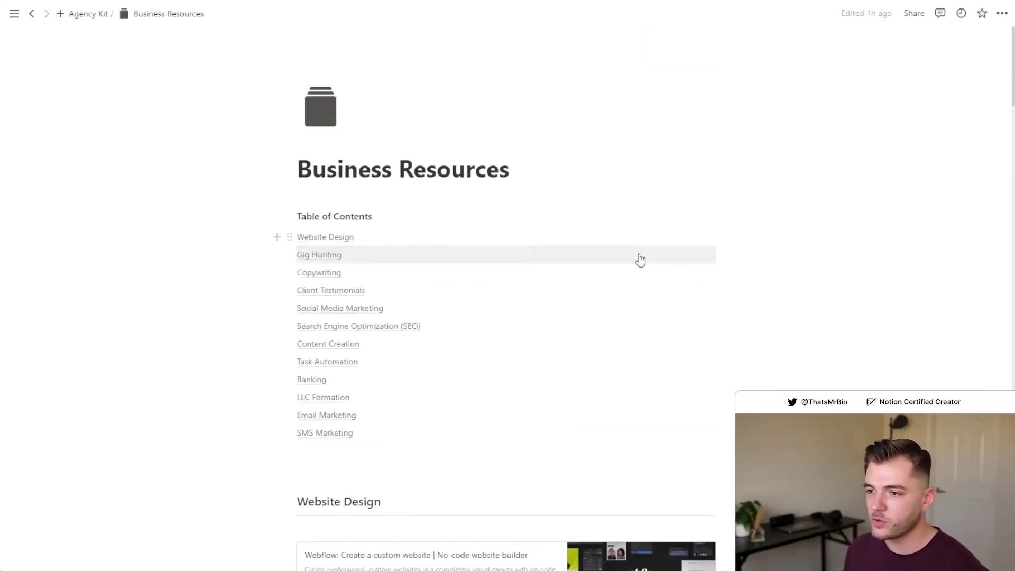
{"action": "left_click", "coordinate": [634, 260]}
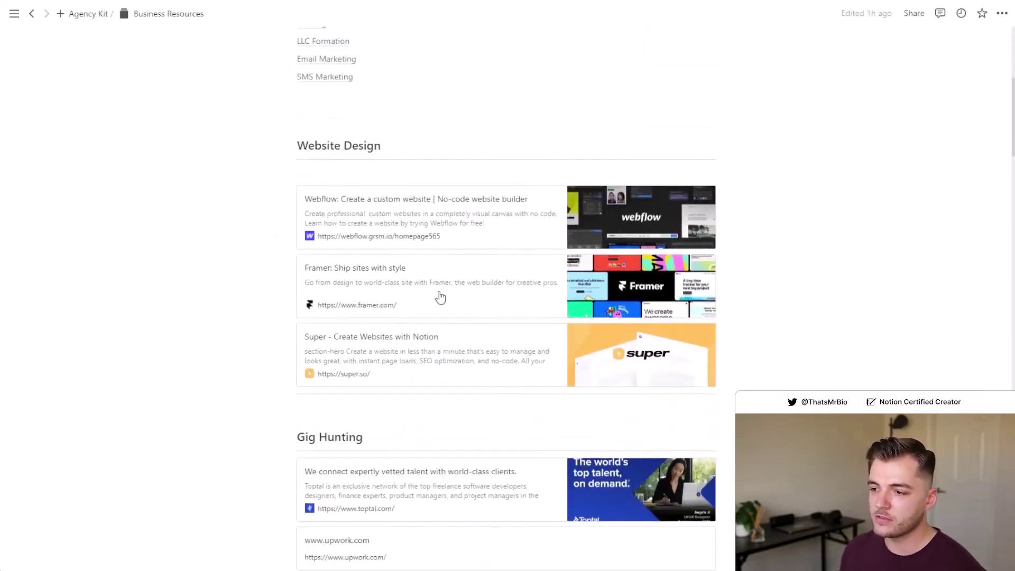
{"action": "scroll", "coordinate": [438, 292], "scroll_direction": "down", "scroll_amount": 10}
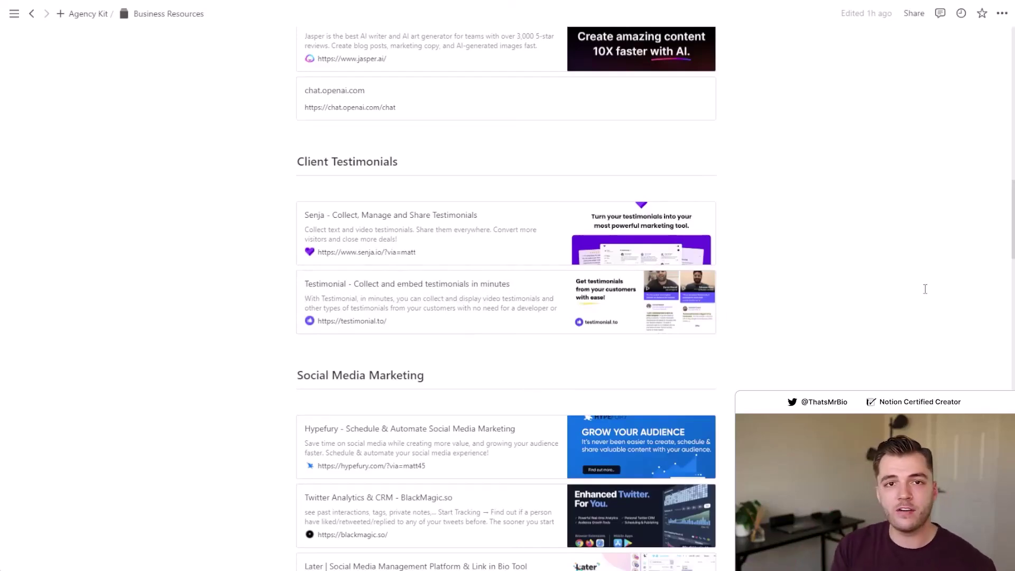
{"action": "scroll", "coordinate": [893, 275], "scroll_direction": "down", "scroll_amount": 8}
{"action": "scroll", "coordinate": [821, 340], "scroll_direction": "up", "scroll_amount": 7}
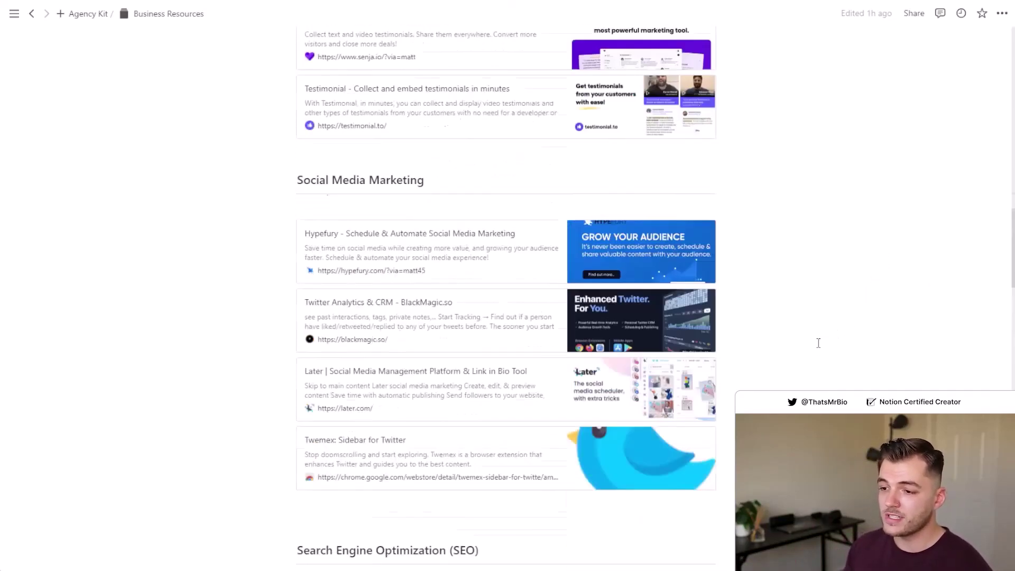
{"action": "scroll", "coordinate": [819, 343], "scroll_direction": "up", "scroll_amount": 3}
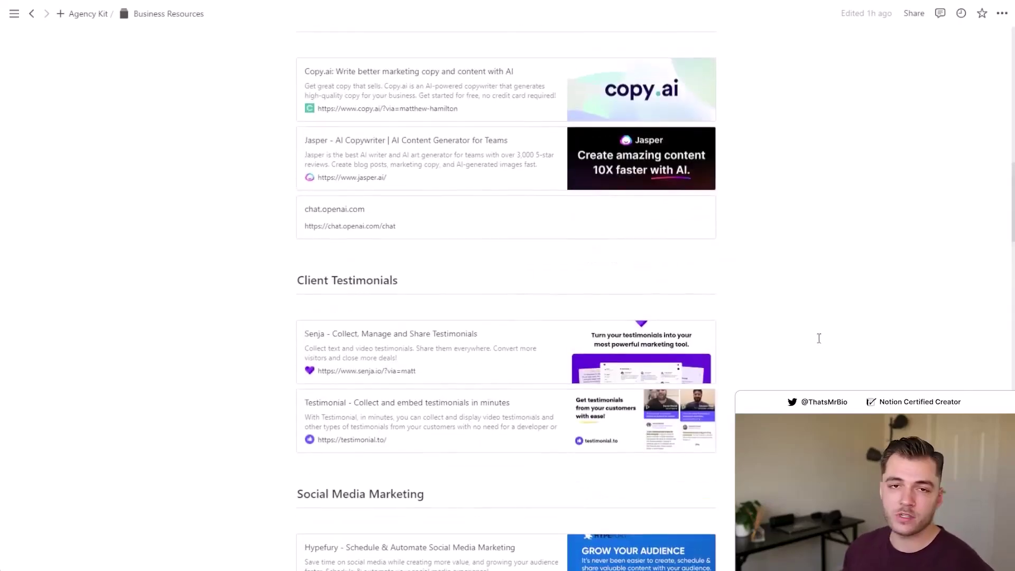
{"action": "scroll", "coordinate": [815, 338], "scroll_direction": "up", "scroll_amount": 5}
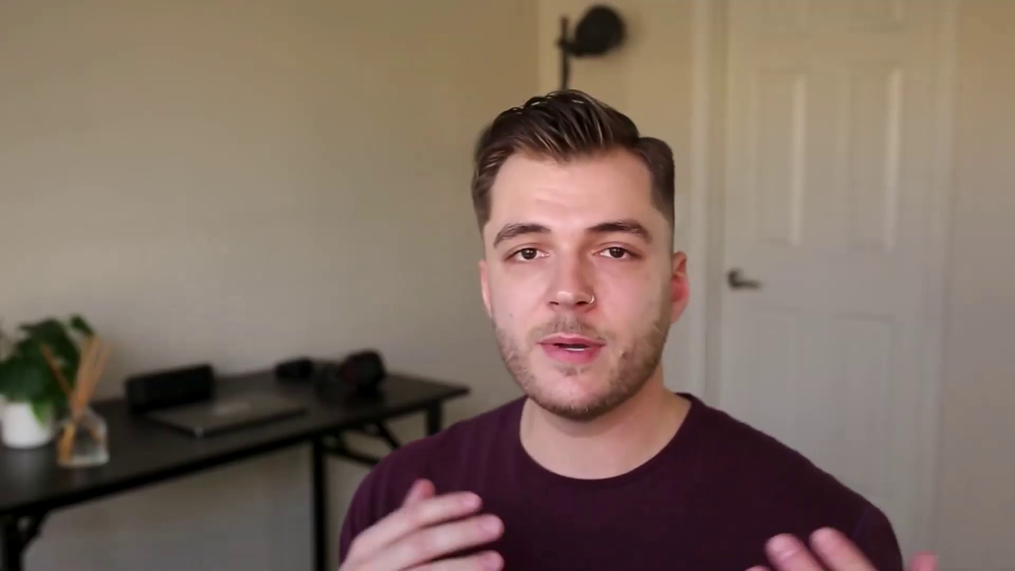